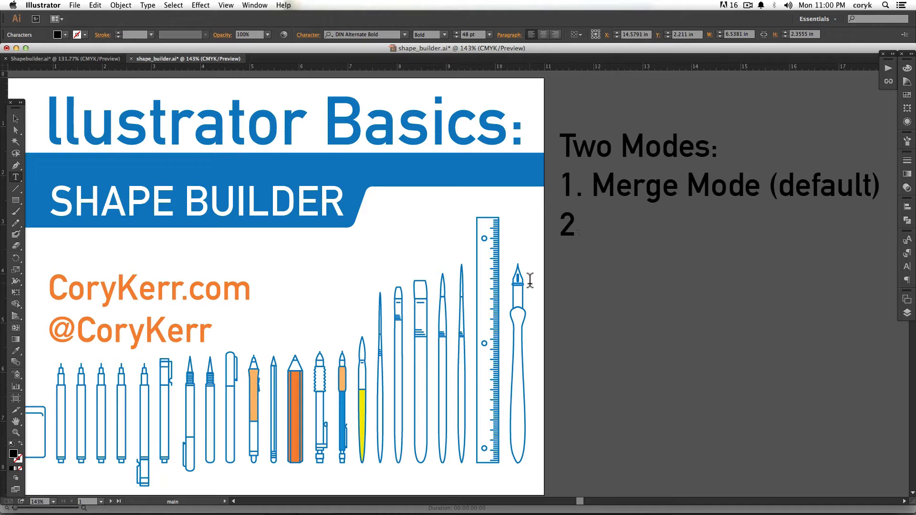
Step: Continue the second entry of the Two Modes list with the text "Erase Mode (hold AL"
text(Erase Mode)
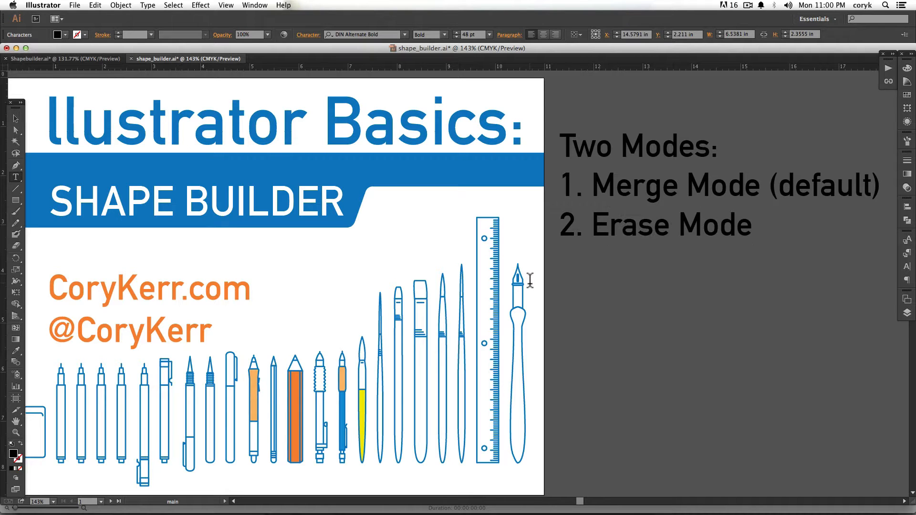
text( (hold AL)
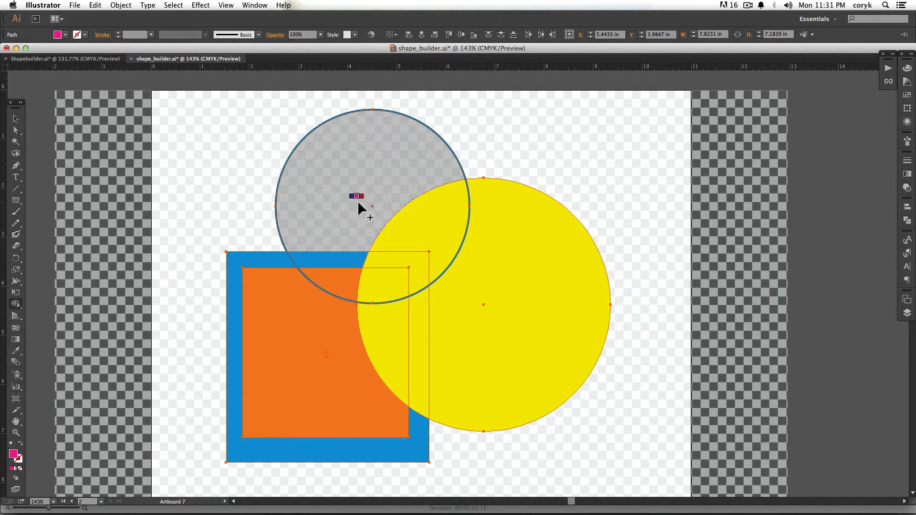
Step: Cycle the Shape Builder colour through the neighbouring swatches, finish on magenta, and show the document's swatches
key(Left)
key(Right)
key(Right)
key(Right)
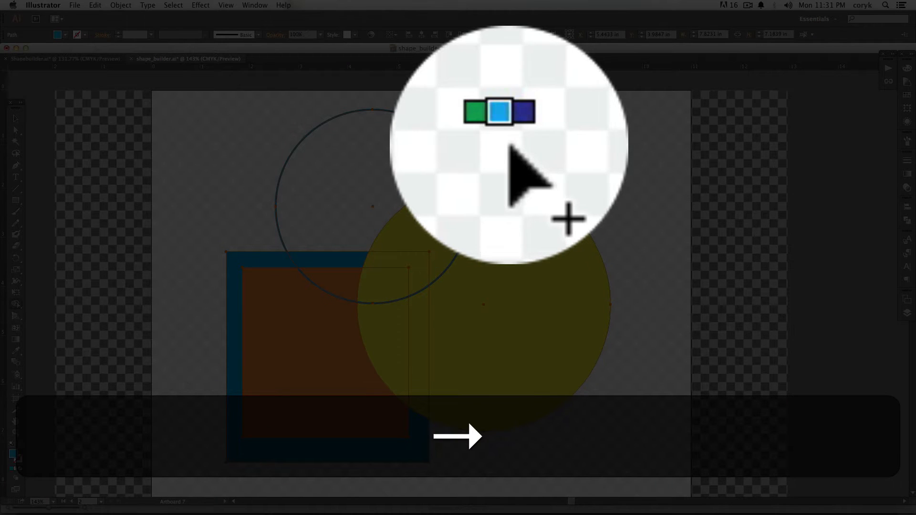
key(Right)
key(Right)
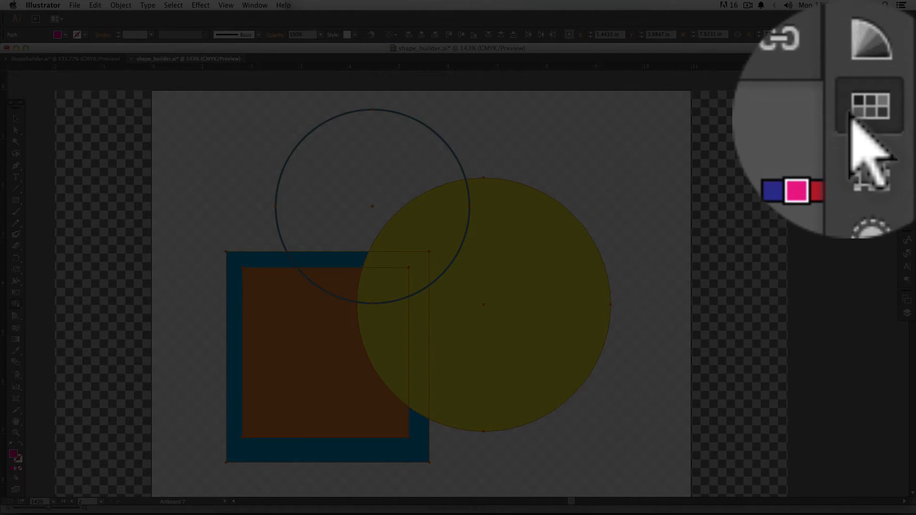
click(905, 96)
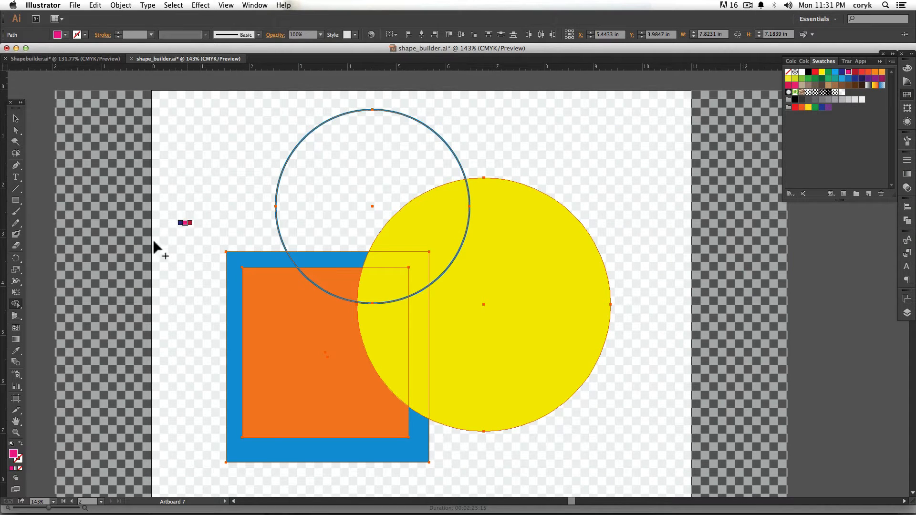
Step: Switch the Shape Builder option Pick Color From to Artwork and back to Color Swatches, and accept the options
double_click(16, 304)
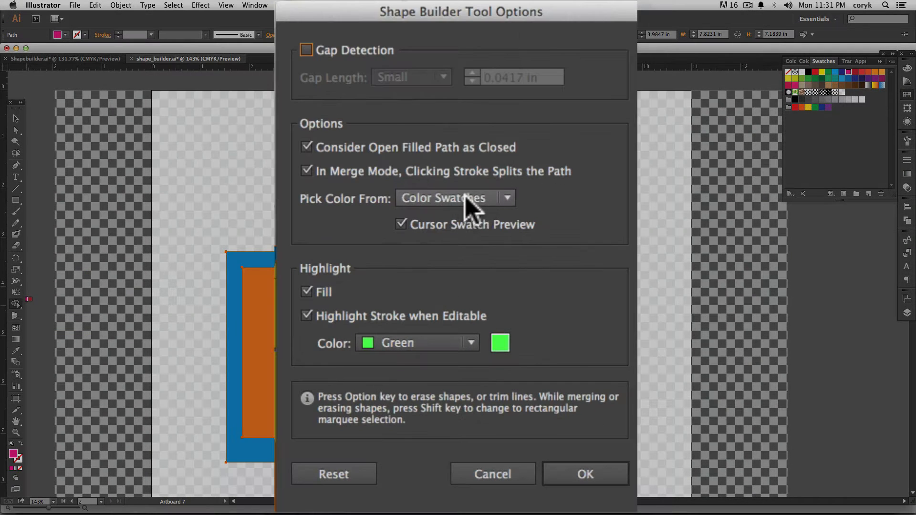
click(464, 227)
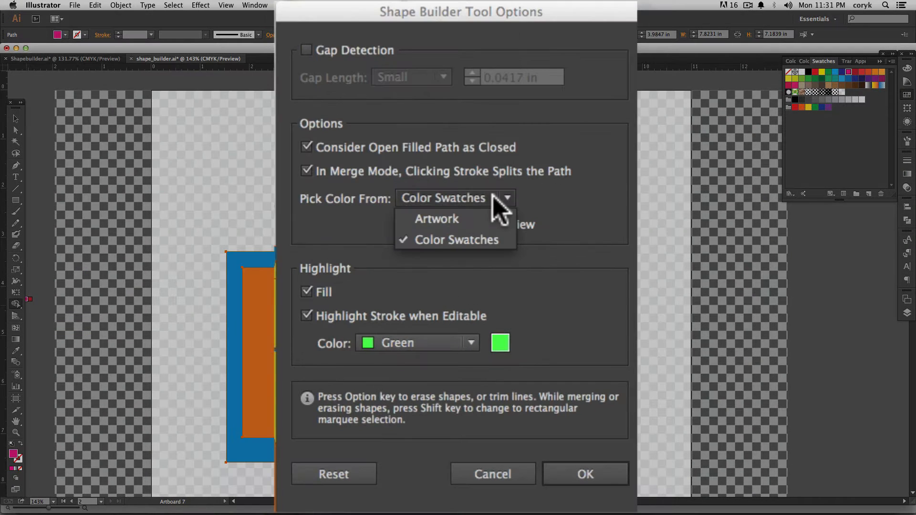
click(475, 241)
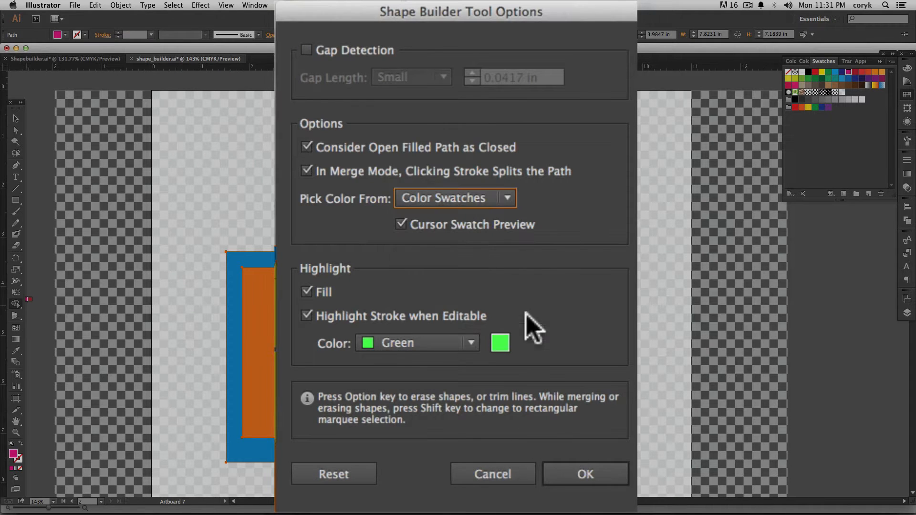
click(487, 198)
click(465, 218)
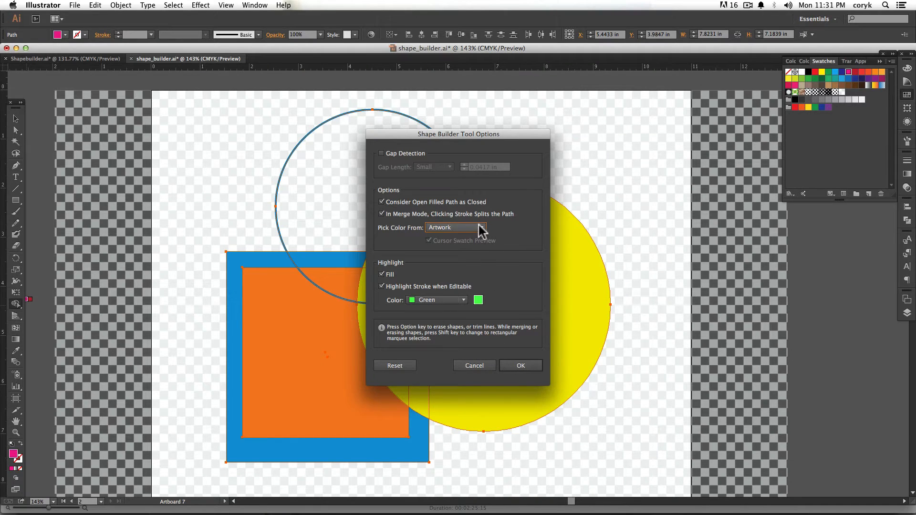
click(479, 227)
click(467, 246)
click(517, 365)
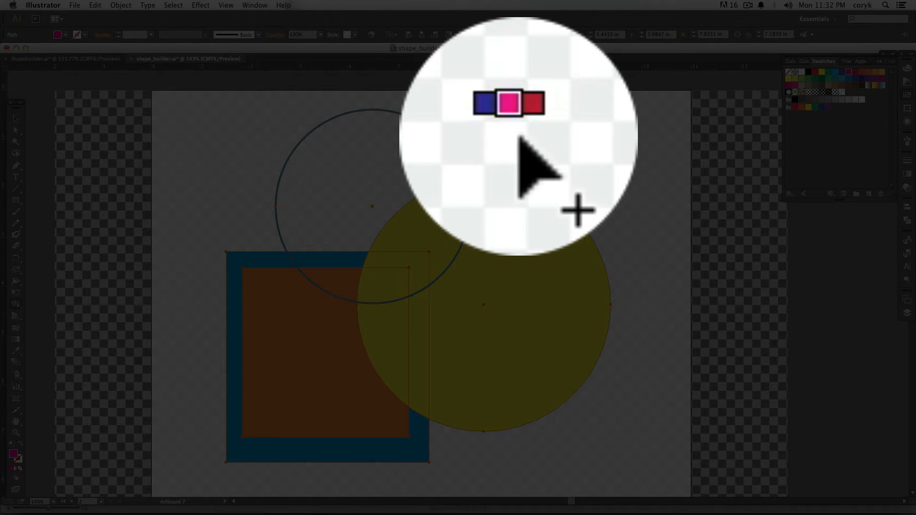
Step: Split the overlap of the outlined and yellow circles into a magenta shape and move it to the artboard's upper right corner
key(alt)
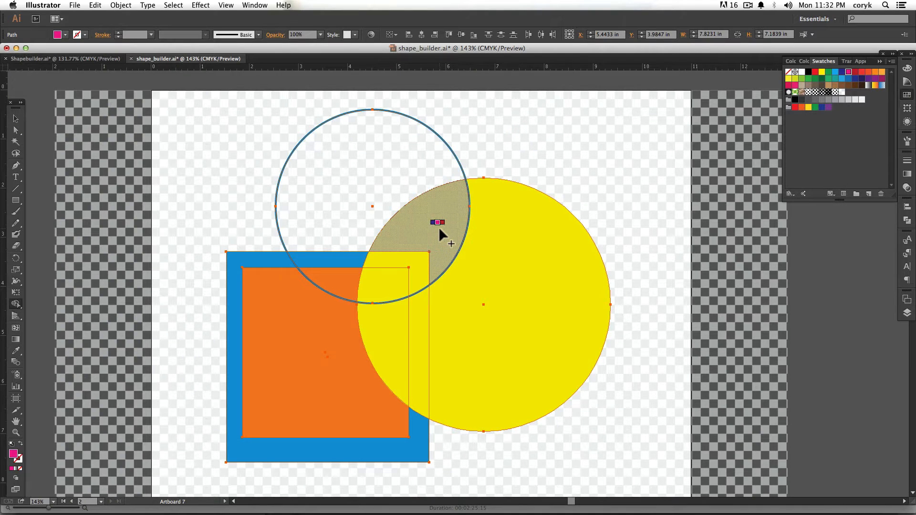
click(436, 241)
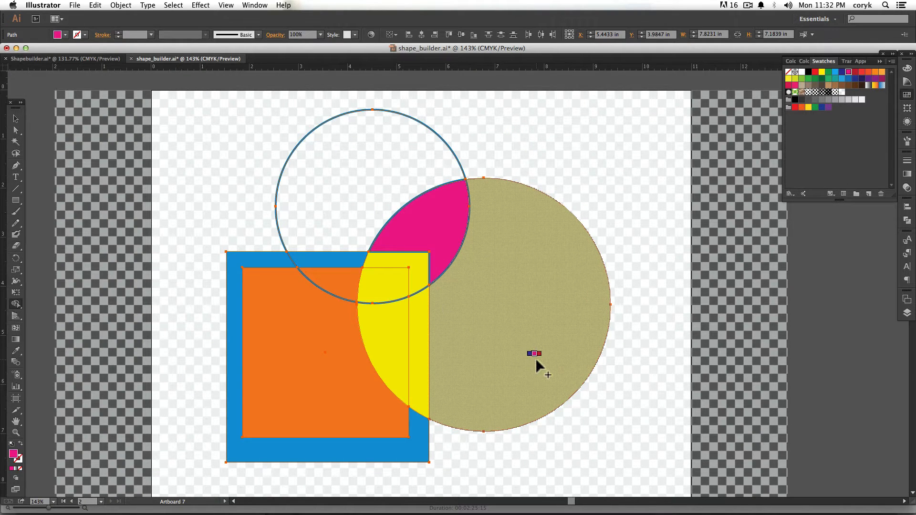
key(v)
click(495, 158)
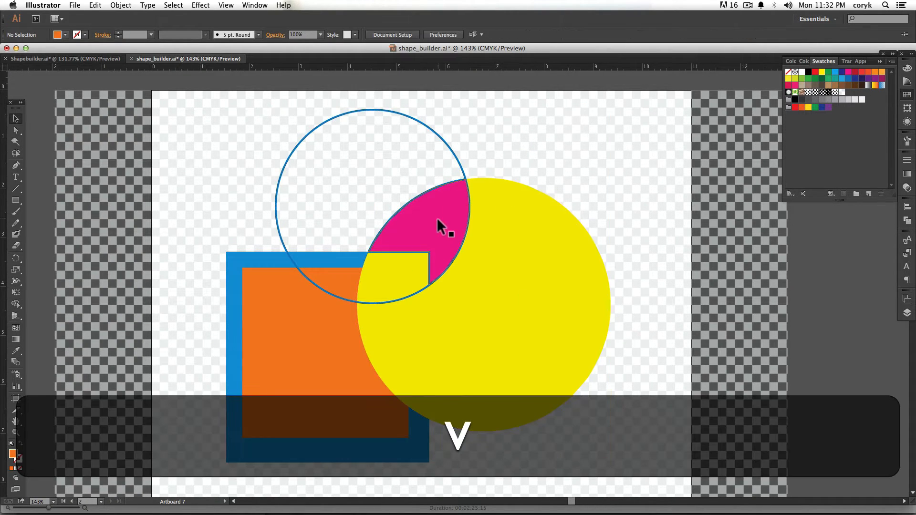
drag(442, 210, 661, 145)
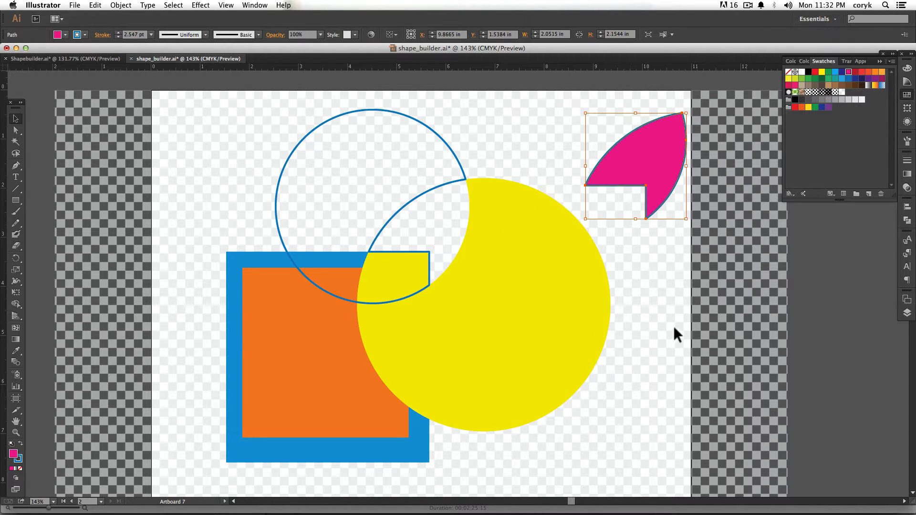
Step: Swap fill and stroke on the outlined circle, and try the same swap on the yellow circle before reversing it
click(434, 187)
key(shift+x)
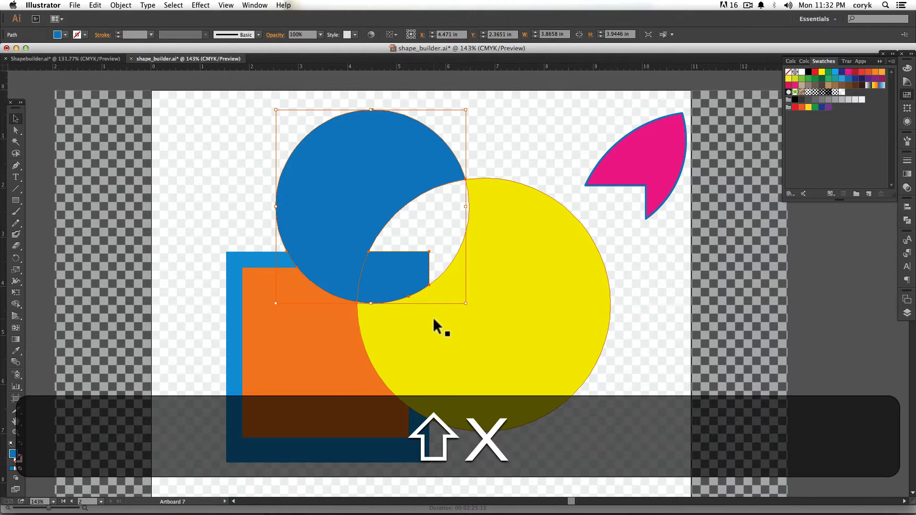
click(478, 286)
key(shift+x)
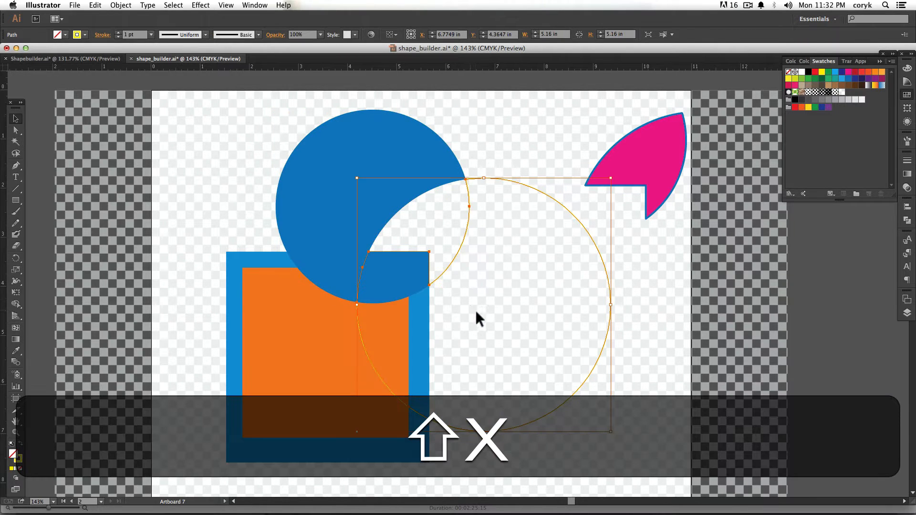
key(shift+x)
key(super+shift+x)
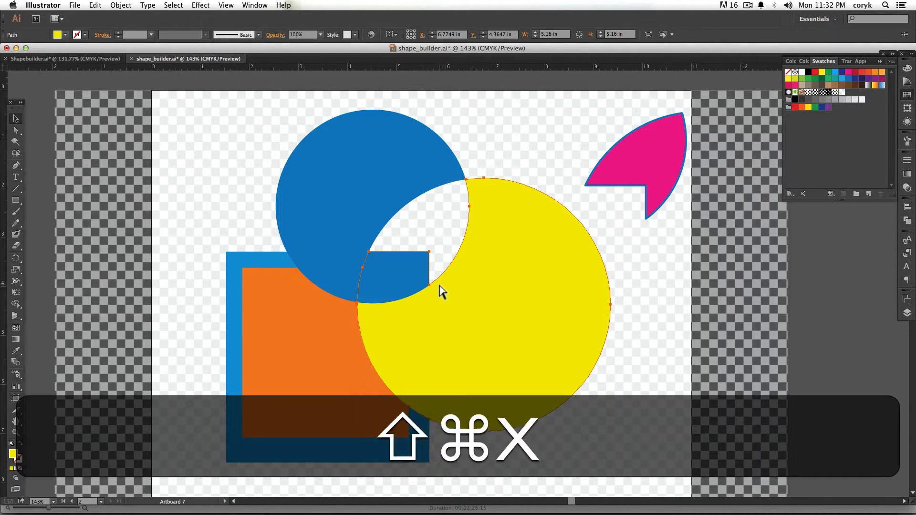
Step: Undo the fill swaps, the move and the magenta split to restore the original overlapping shapes
key(super+z)
key(super+z)
key(super+z)
key(super+z)
key(super+z)
key(super+z)
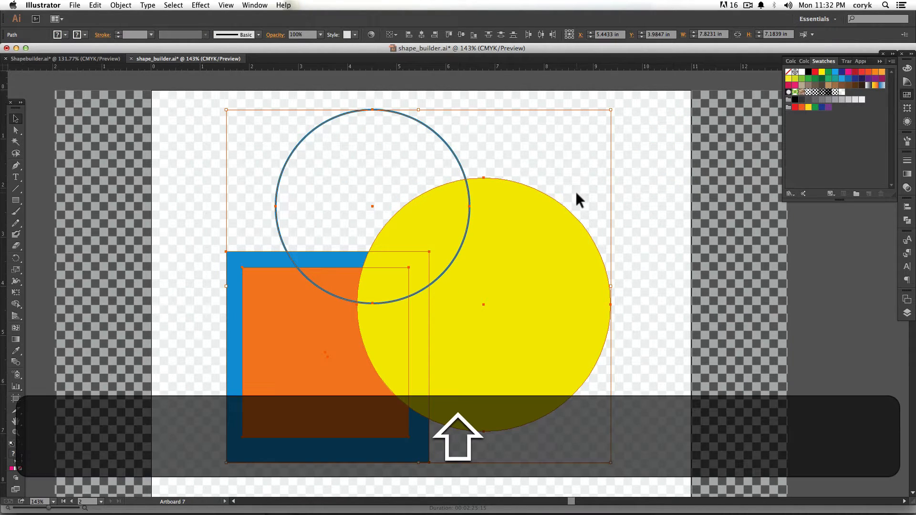
Step: Merge the circles' overlap with the rest of the yellow circle using the Shape Builder tool, and undo the merge
key(shift+m)
drag(423, 220, 493, 253)
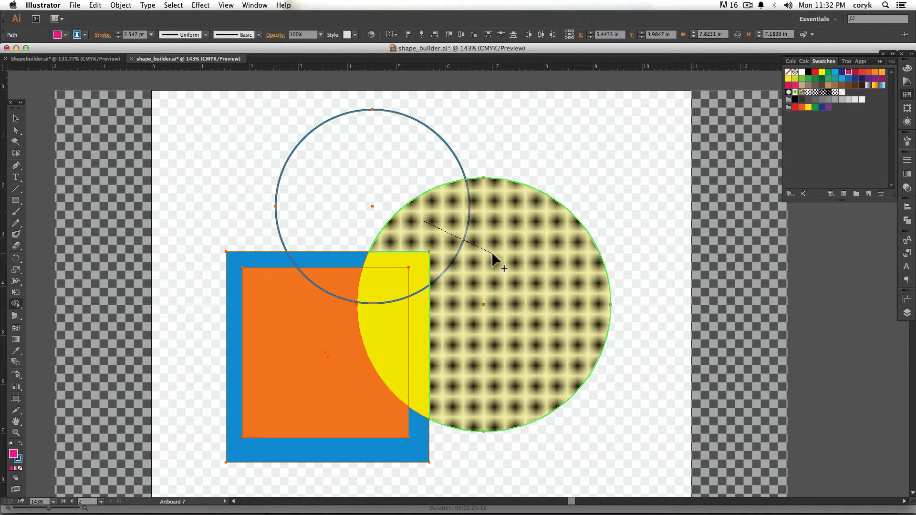
drag(493, 254, 490, 257)
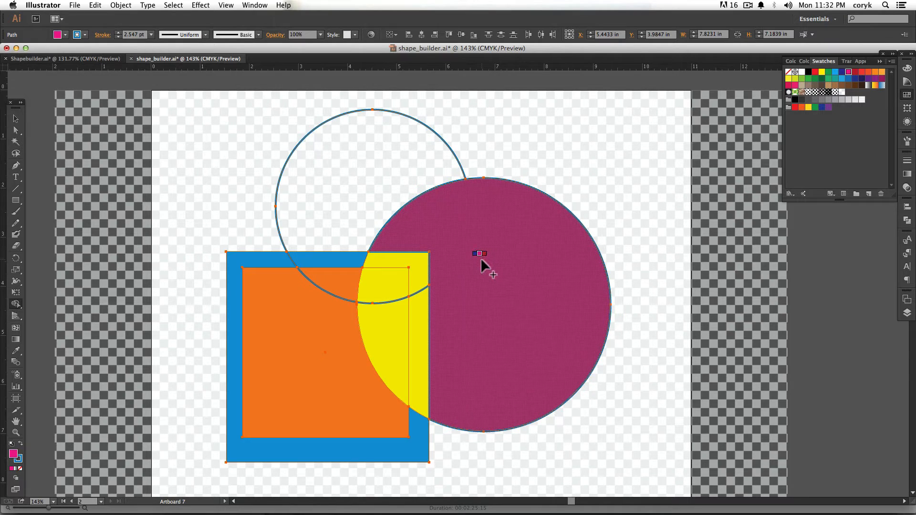
key(super+z)
Step: Merge regions of the square and yellow circle along a freehand Shape Builder path, and undo the merge
mouse_move(428, 275)
mouse_down()
mouse_move(484, 352)
mouse_move(440, 342)
mouse_move(348, 267)
mouse_up()
key(super+z)
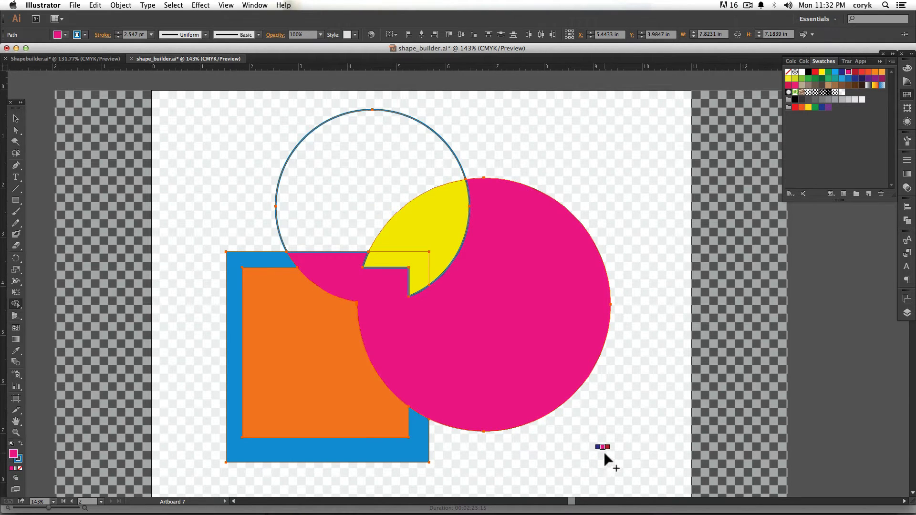
key(super+z)
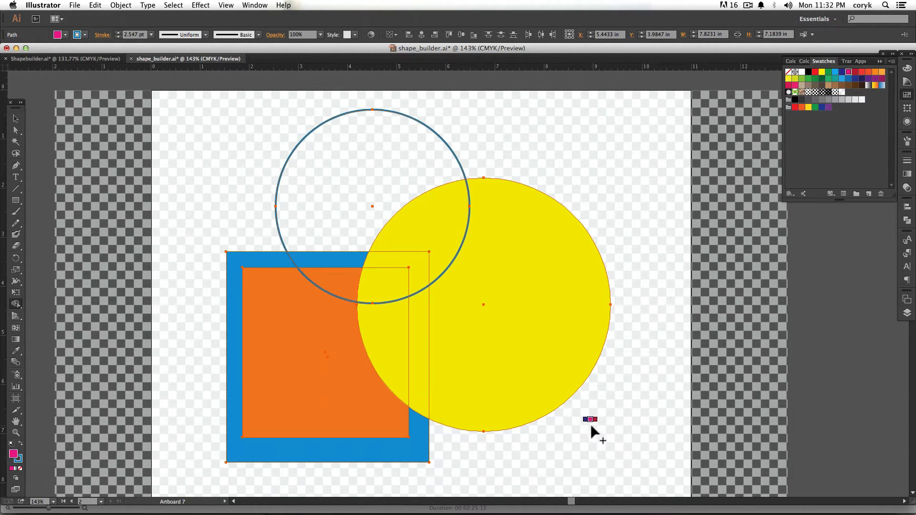
Step: Merge the regions shared by the circles and orange square with a rectangular Shape Builder marquee, and undo the merge
key(shift)
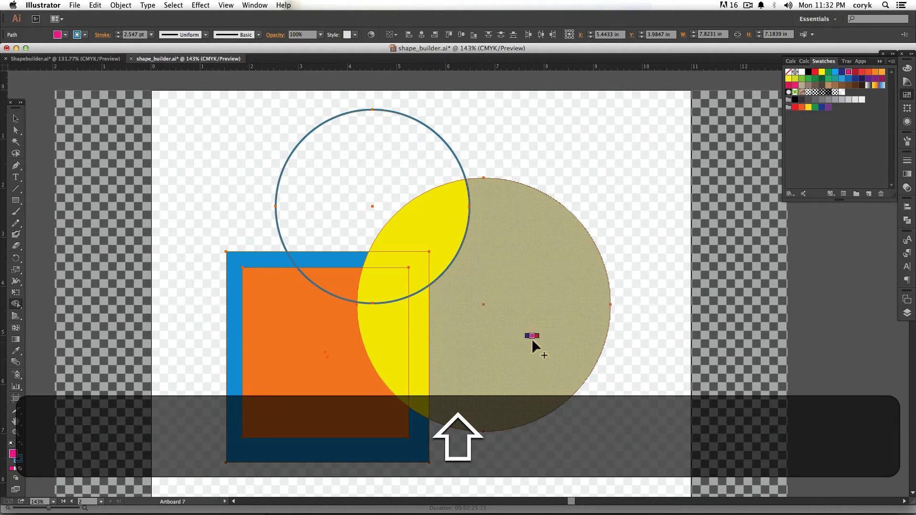
drag(518, 377, 334, 193)
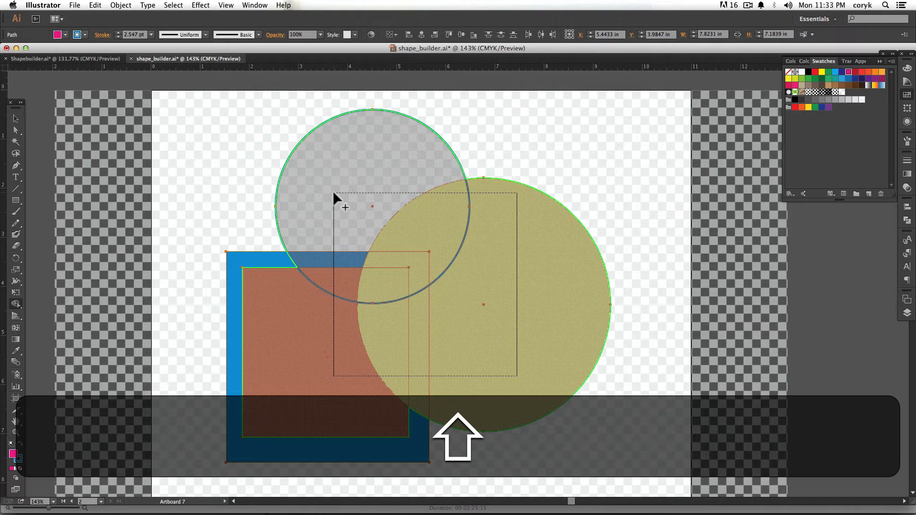
drag(334, 193, 323, 265)
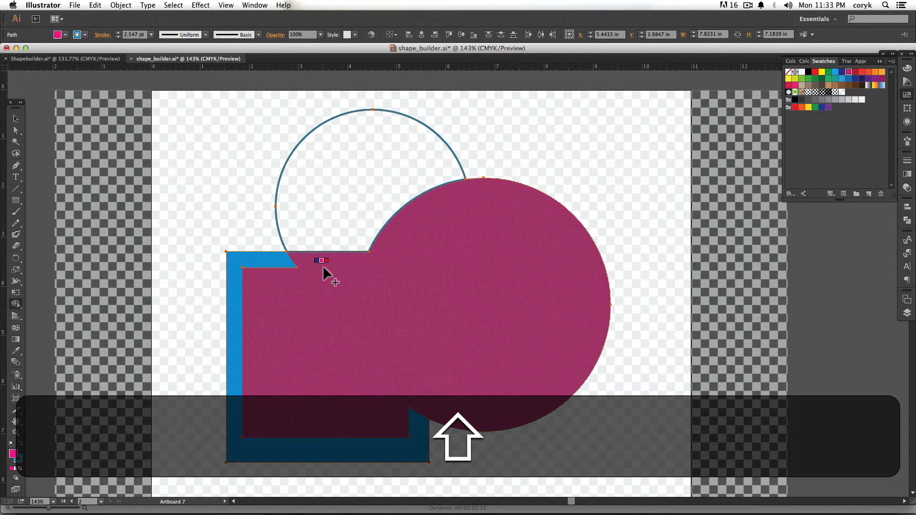
key(super+shift+z)
key(super+z)
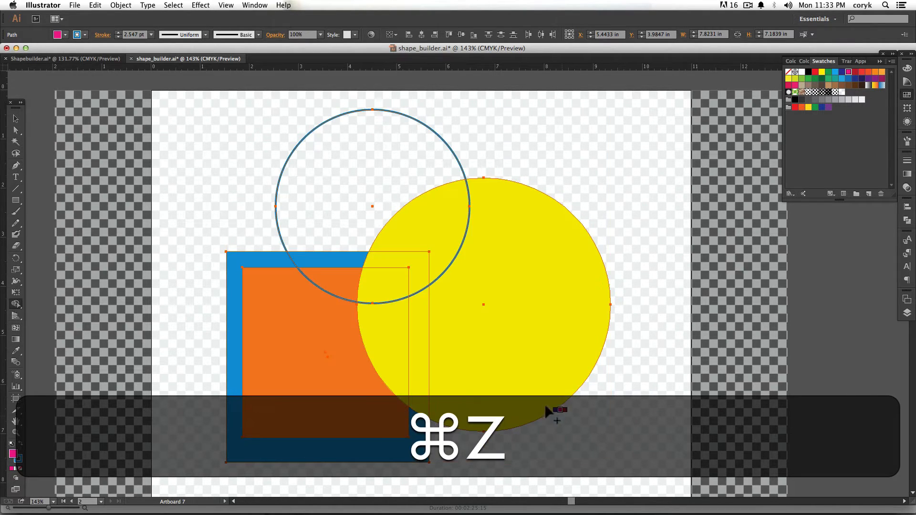
Step: Try merging from the yellow circle across to the blue square's edge and from the orange overlap into the yellow circle, undoing each
drag(525, 402, 230, 356)
key(super+shift+z)
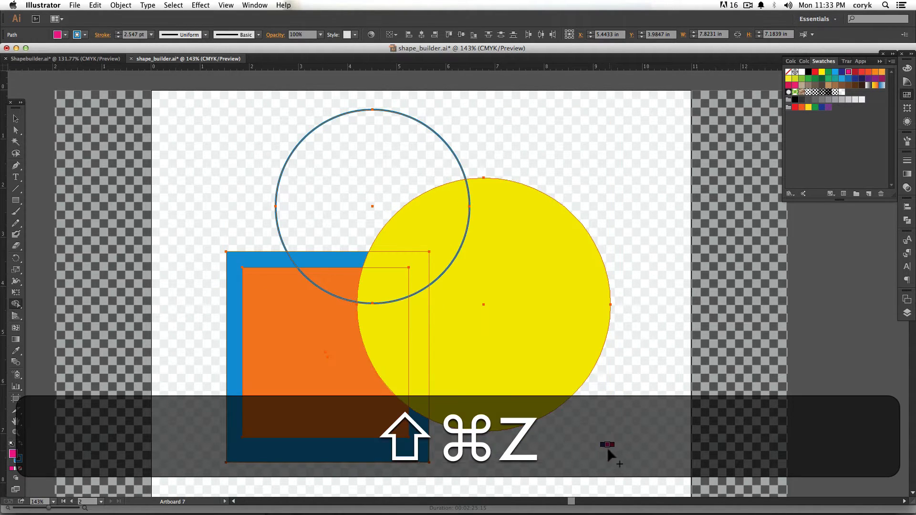
drag(351, 275, 446, 306)
key(super+z)
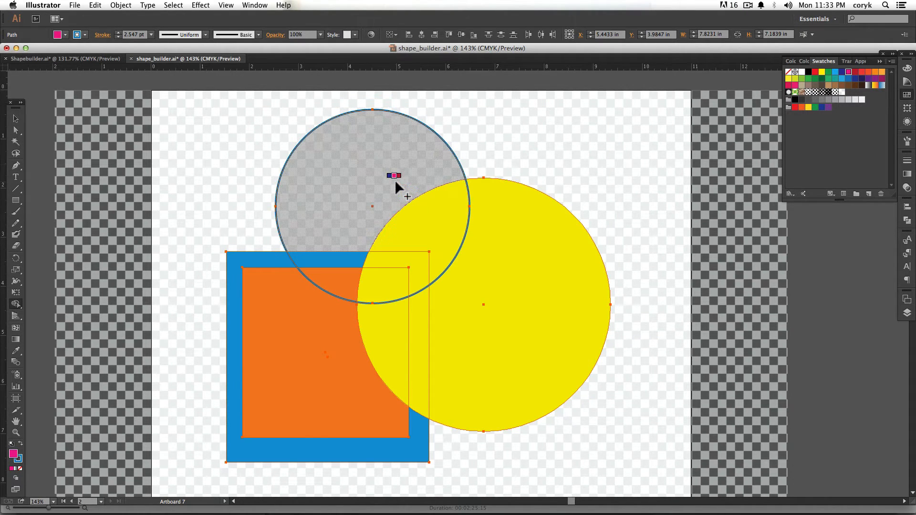
Step: Erase the circles' overlap and the rest of the yellow circle outside the square in Shape Builder erase mode, and undo both
key(alt)
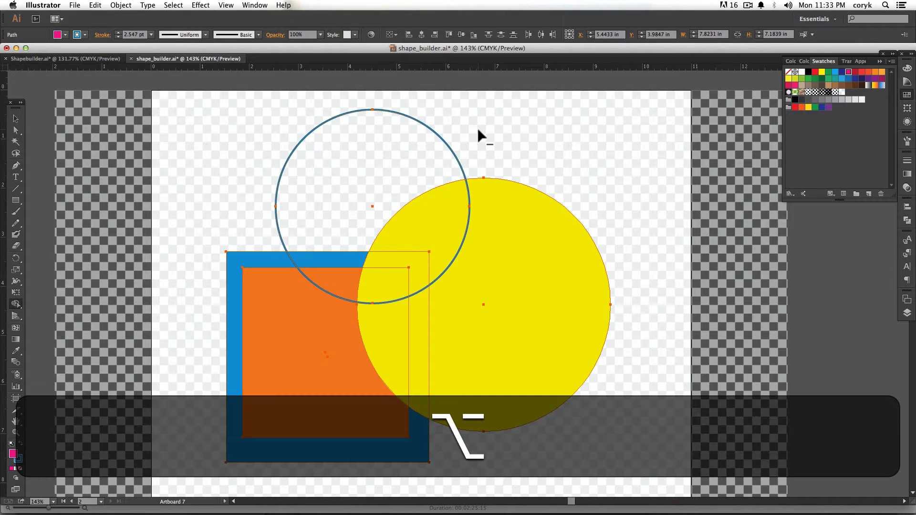
click(444, 230)
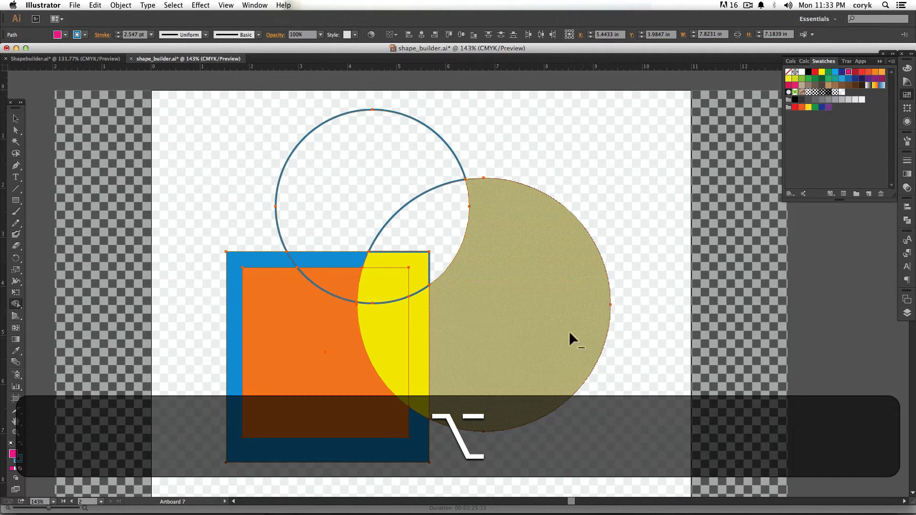
click(554, 336)
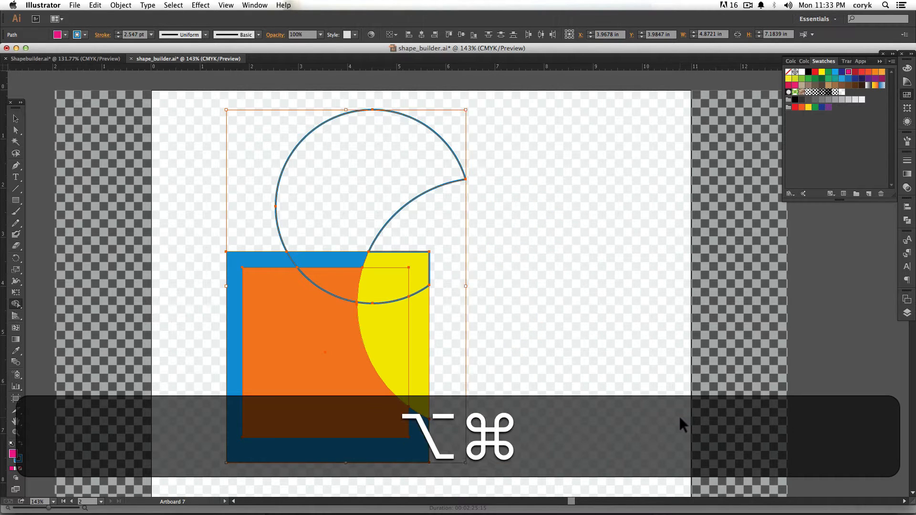
key(super+z)
key(super+z)
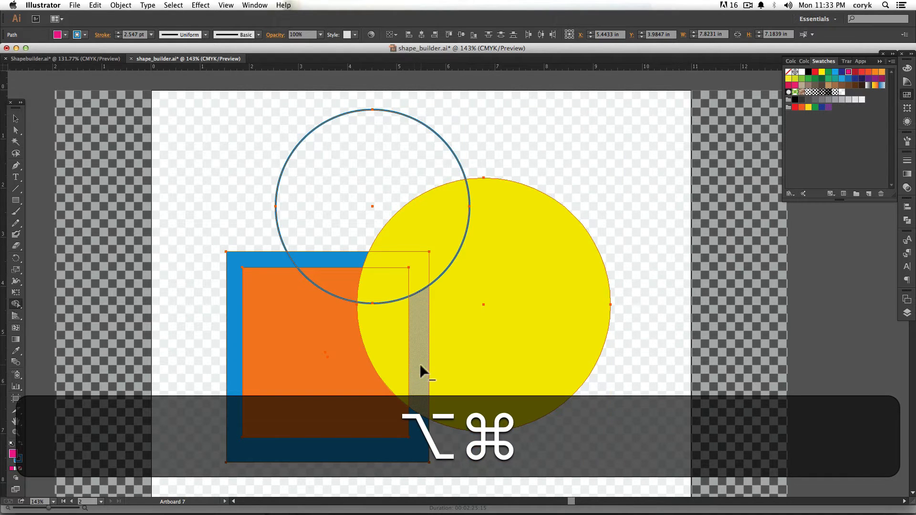
Step: Erase the narrow yellow strip and large orange region, undo both, and try erasing across the yellow circle into the orange square before undoing it
alt+click(419, 370)
alt+click(392, 406)
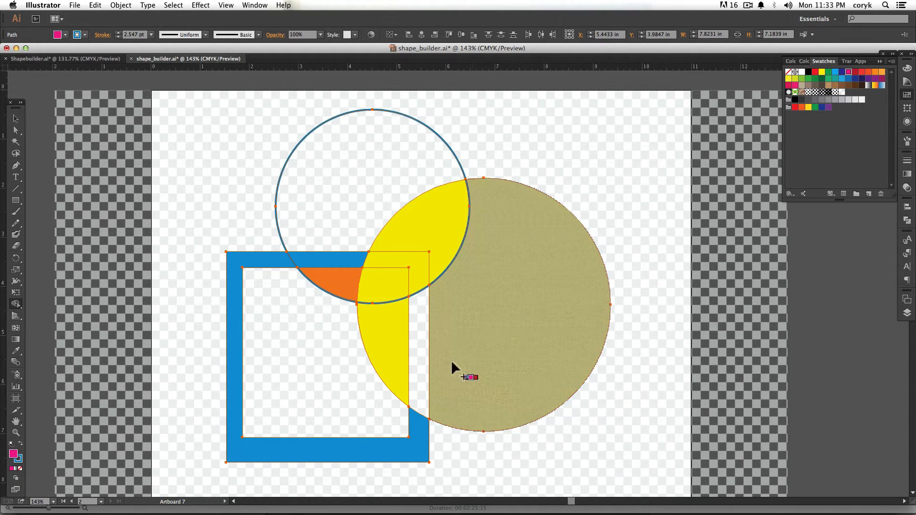
key(super+z)
key(super+z)
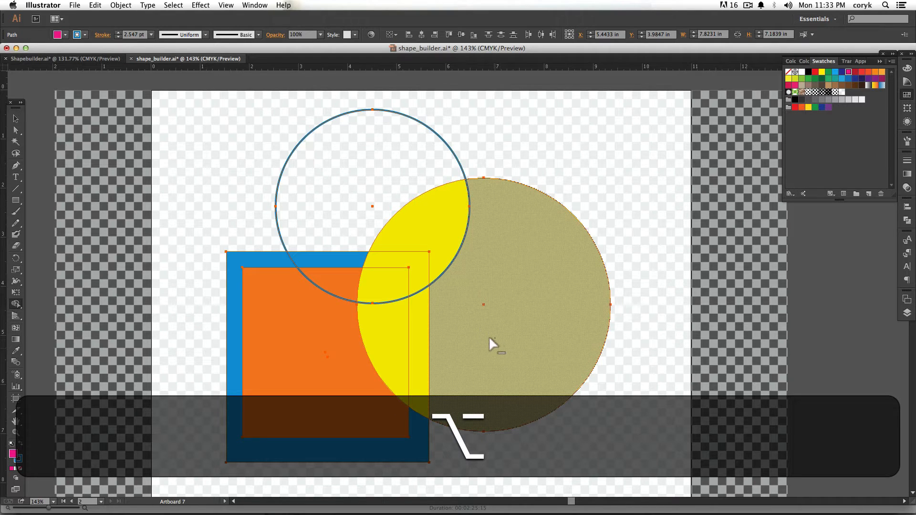
mouse_move(490, 339)
mouse_down()
mouse_move(333, 355)
mouse_move(303, 413)
mouse_up()
key(alt+super+z)
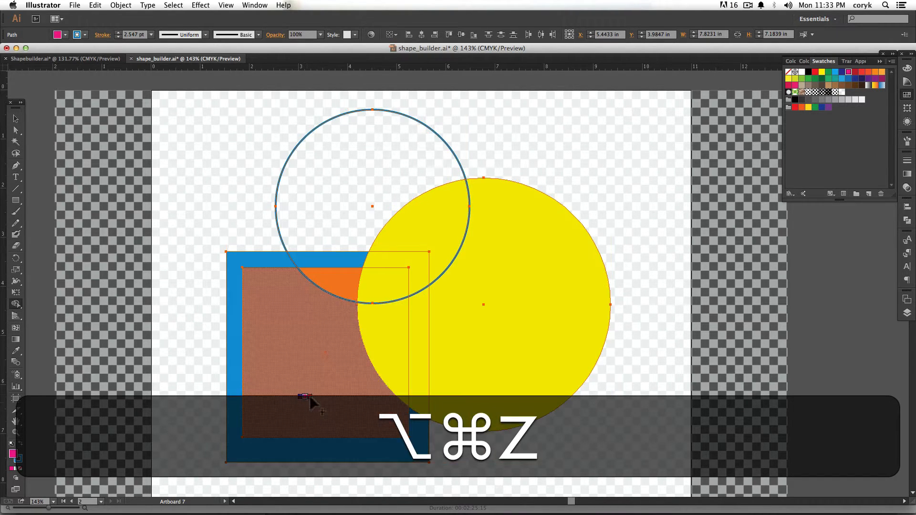
Step: Try erasing the orange square's regions and the circles' overlap in Shape Builder erase mode, and undo the erasures
drag(384, 296, 328, 395)
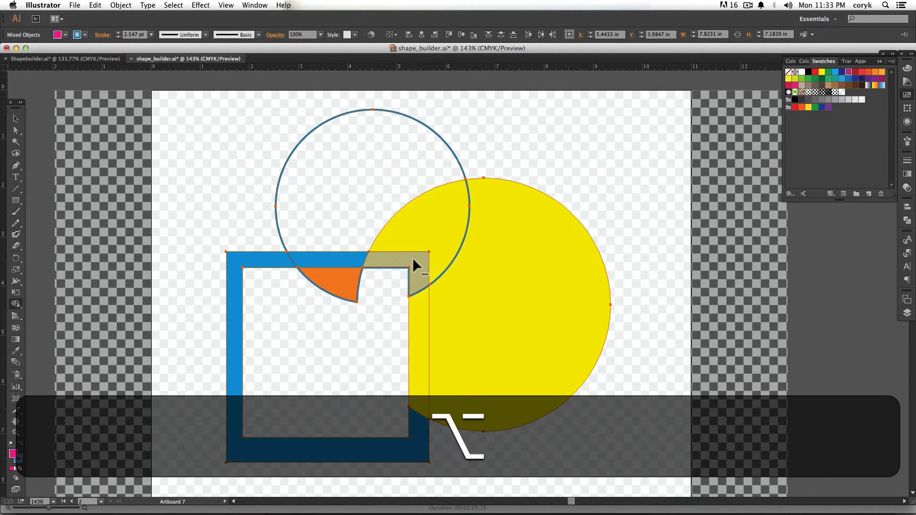
alt+click(428, 244)
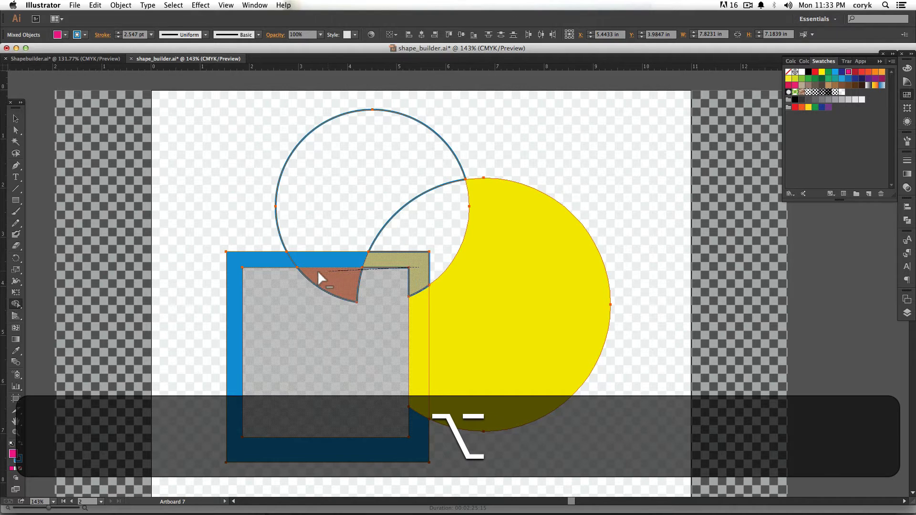
key(super+z)
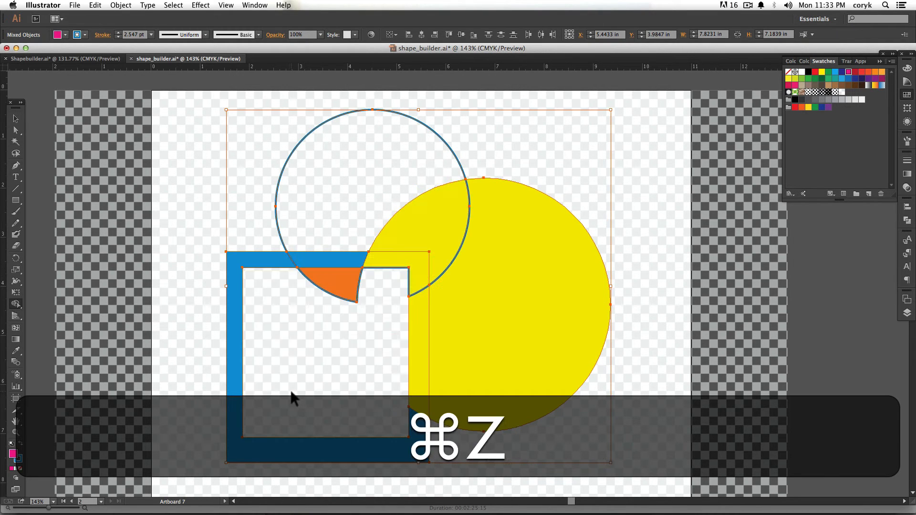
key(super+z)
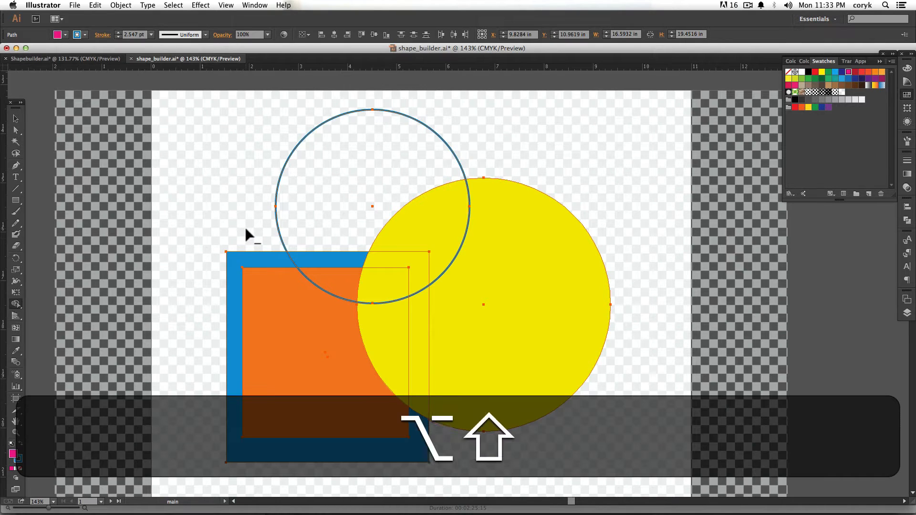
Step: Erase regions with rectangular Shape Builder marquees, one across the hollow circle and square, another from the hollow into the yellow circle, undoing each
drag(236, 188, 414, 376)
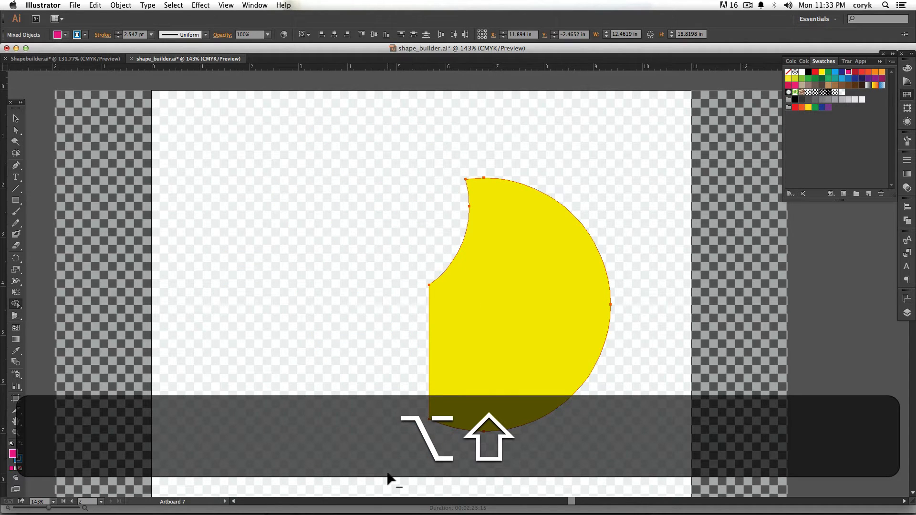
key(super+z)
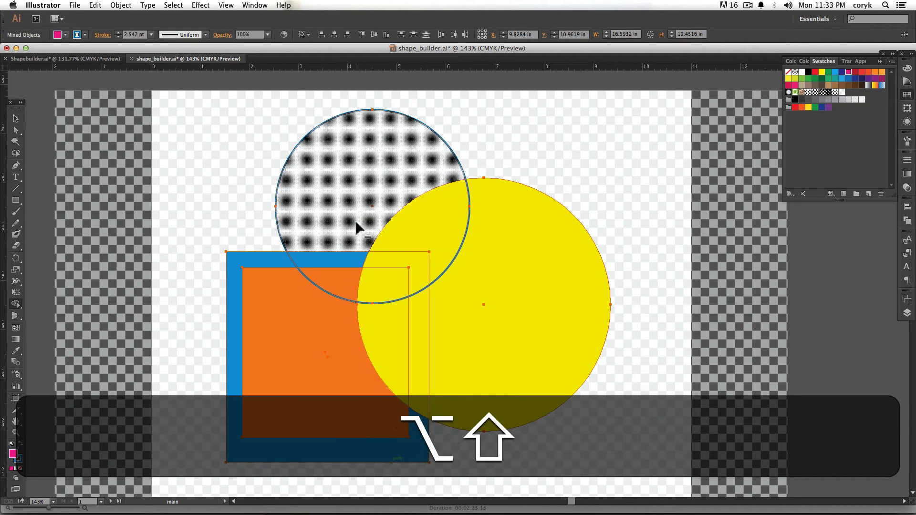
drag(358, 225, 446, 329)
key(super+z)
key(super+z)
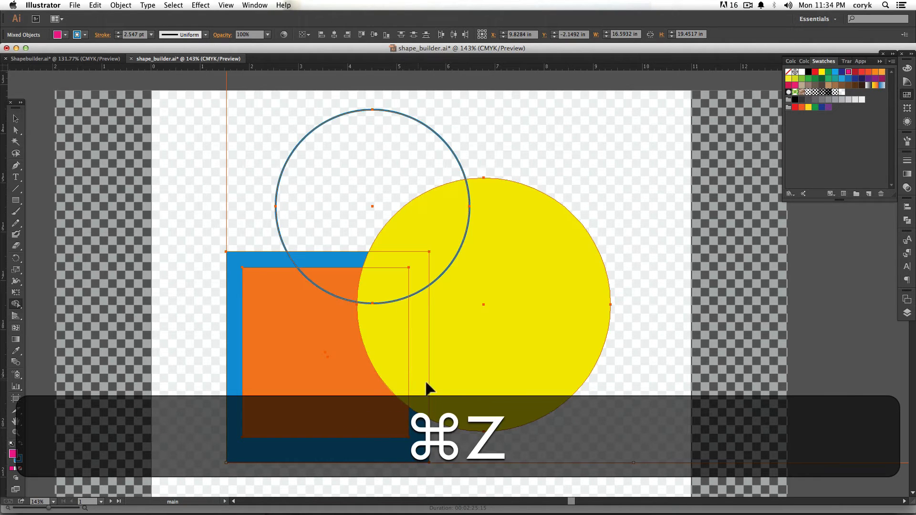
Step: Set the notes text to 40 pt and add "a. click", "b. click & drag" and "c. click+shift &drag" under Merge Mode
key(super+a)
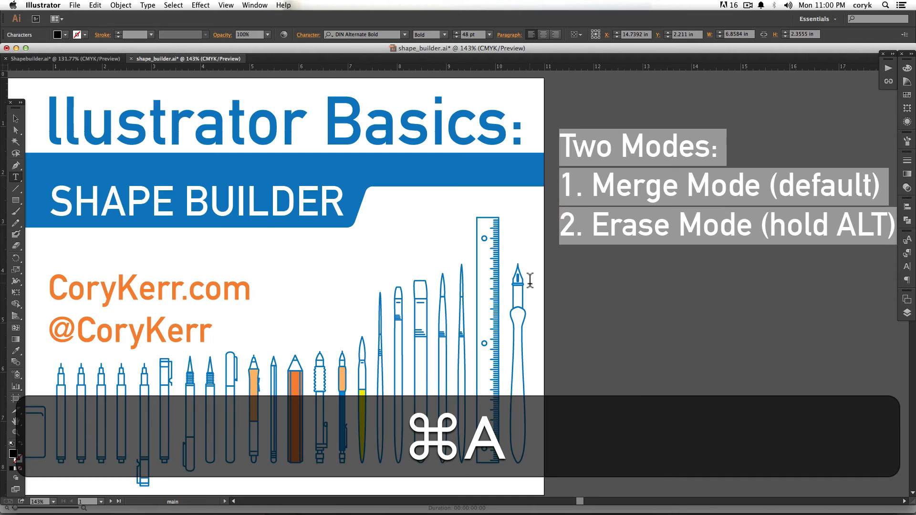
click(828, 191)
key(Return)
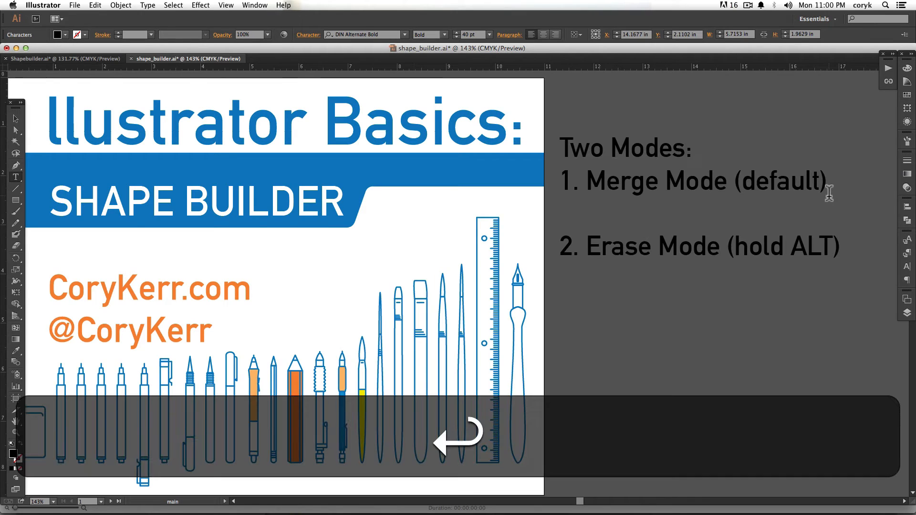
text(a. click)
key(Return)
text(b. click & drag)
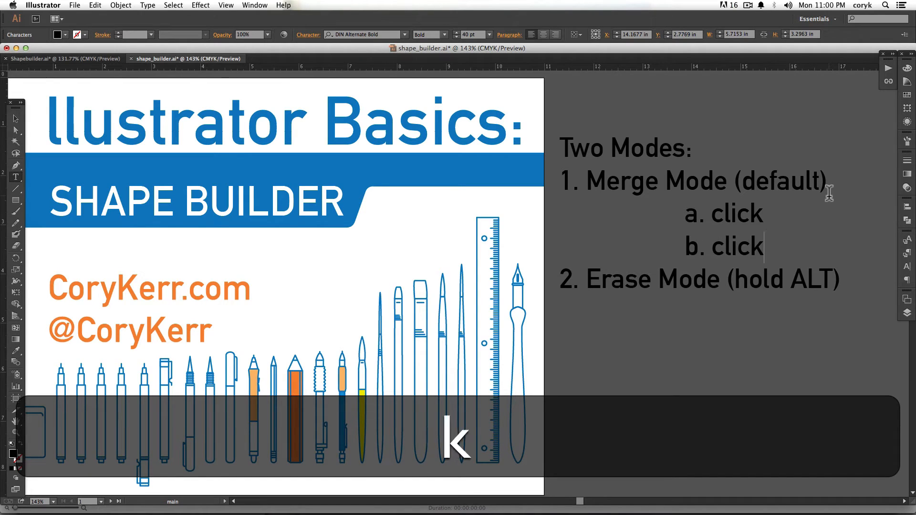
key(Return)
text(c. click+)
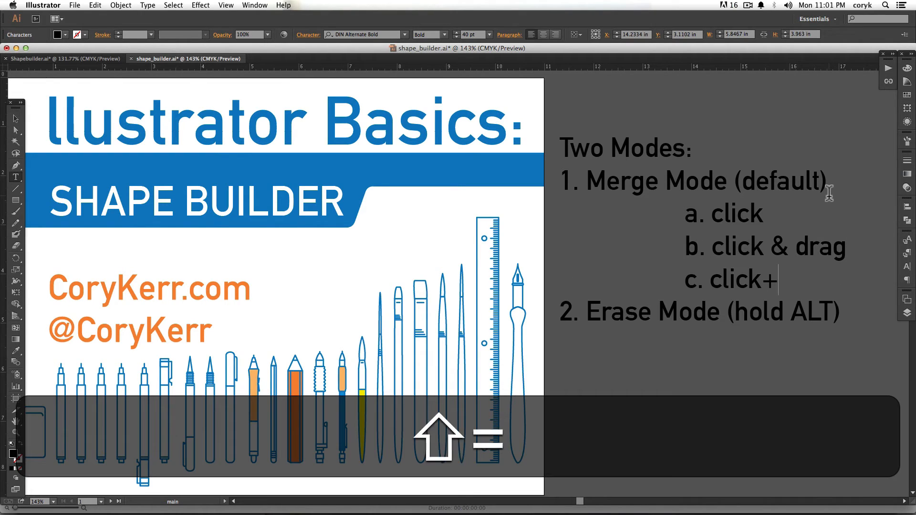
text(shift &drag)
Step: Reduce the whole notes text to 33 pt
key(super+a)
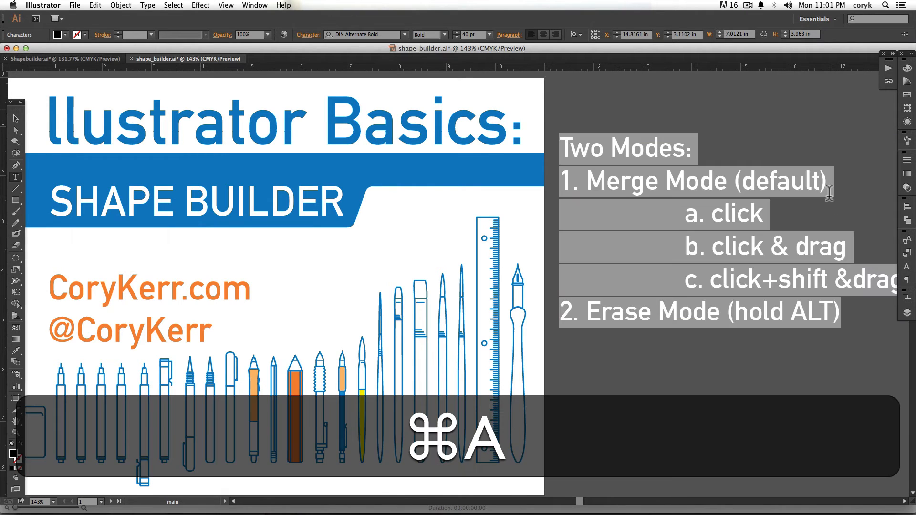
key(super+shift+comma)
key(super+shift+comma)
key(super+shift+comma)
Step: Copy the three sub-items under Erase Mode as "a. alt+click", "b. alt+click & drag" and "c. alt+shift+click & drag"
drag(686, 205, 889, 259)
key(super+c)
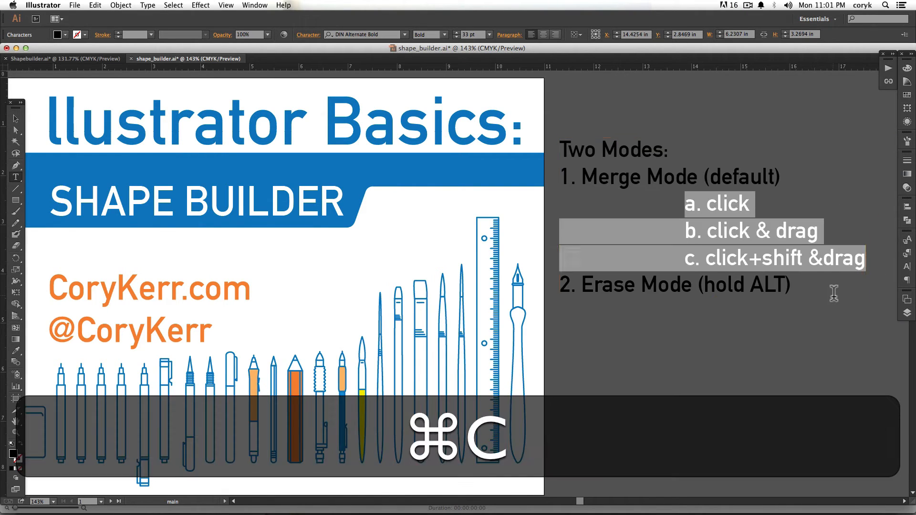
click(873, 296)
key(Return)
key(super+a)
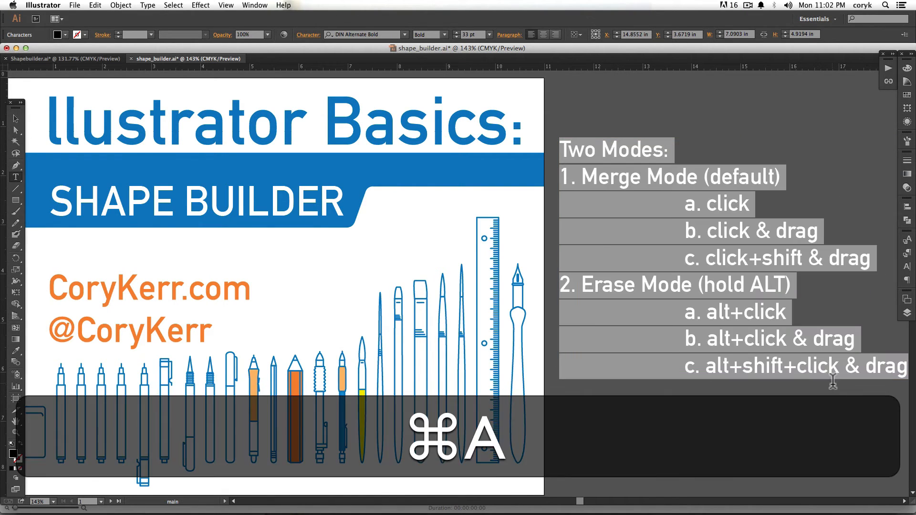
key(Escape)
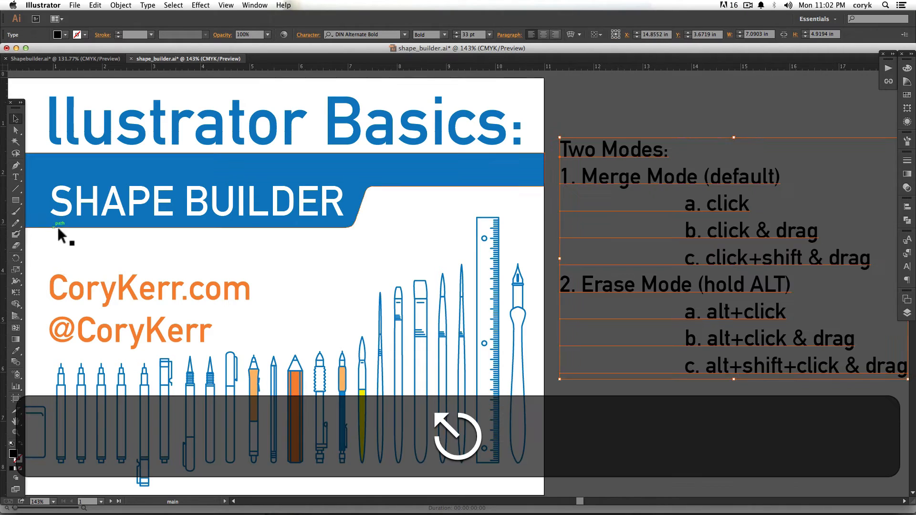
Step: Apply the white type style of the SHAPE BUILDER heading to the notes with the Eyedropper and set their size to 30 pt
key(i)
click(252, 214)
click(456, 37)
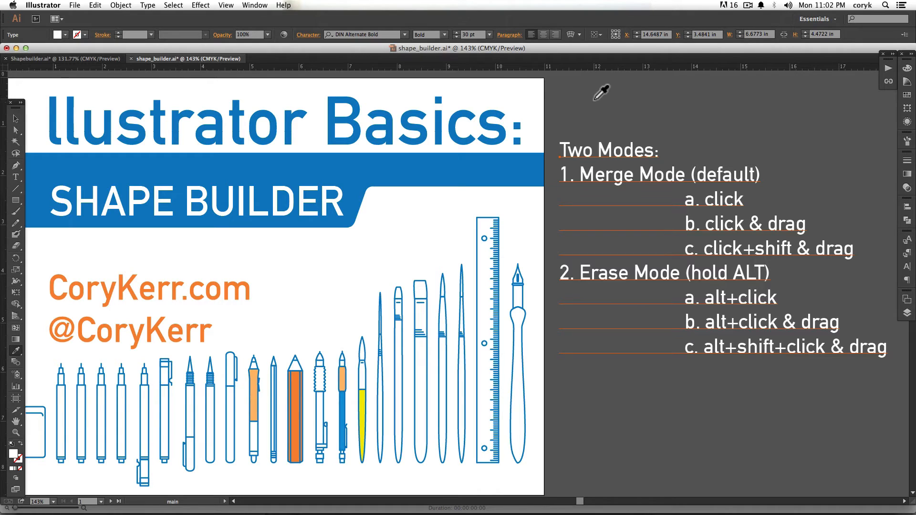
key(Escape)
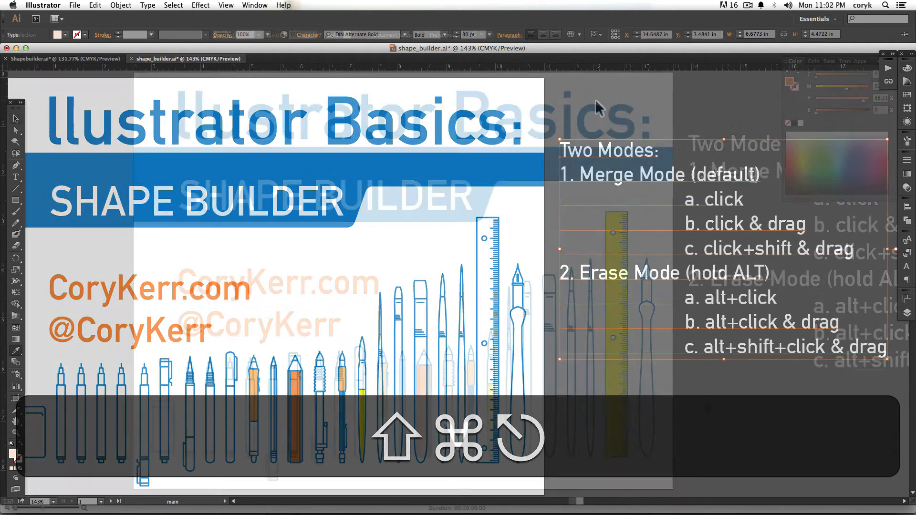
Step: Draw an orange circle about 2.89 in wide beside the notes and add a concentric copy about 1.57 in wide with magenta at 11%
mouse_move(764, 387)
mouse_down()
mouse_move(362, 340)
mouse_move(317, 319)
mouse_up()
key(l)
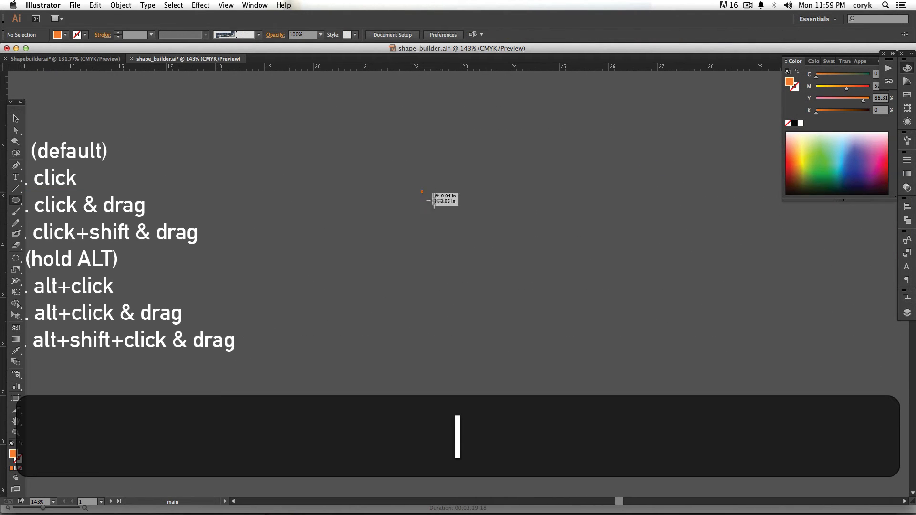
mouse_move(422, 191)
mouse_down()
mouse_move(548, 302)
mouse_move(530, 301)
mouse_up()
key(super+c)
key(super+f)
key(v)
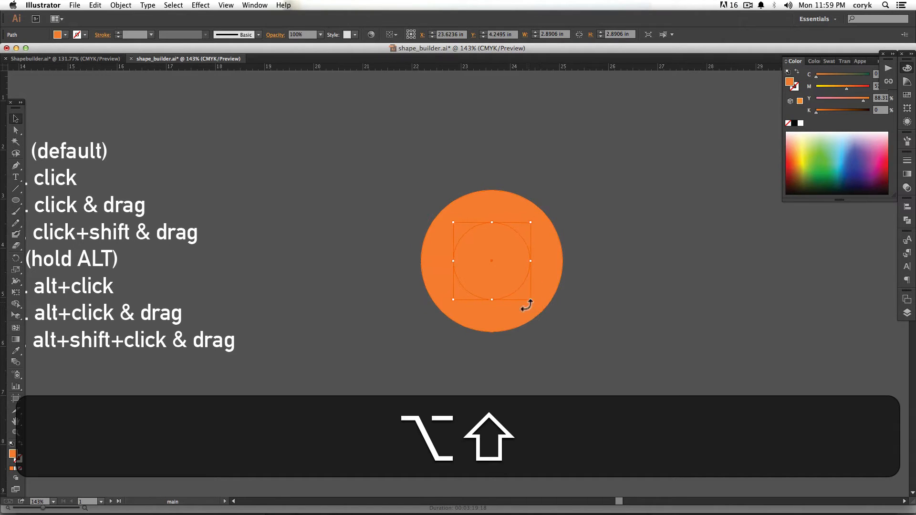
drag(846, 89, 822, 89)
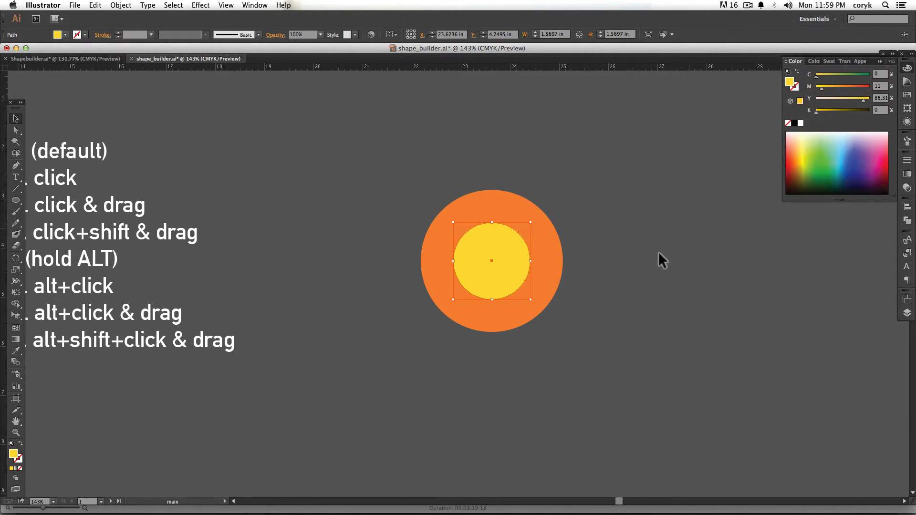
Step: Draw a thin horizontal bar about 4.88 by 0.13 in across the centre of both circles and fill it black
key(m)
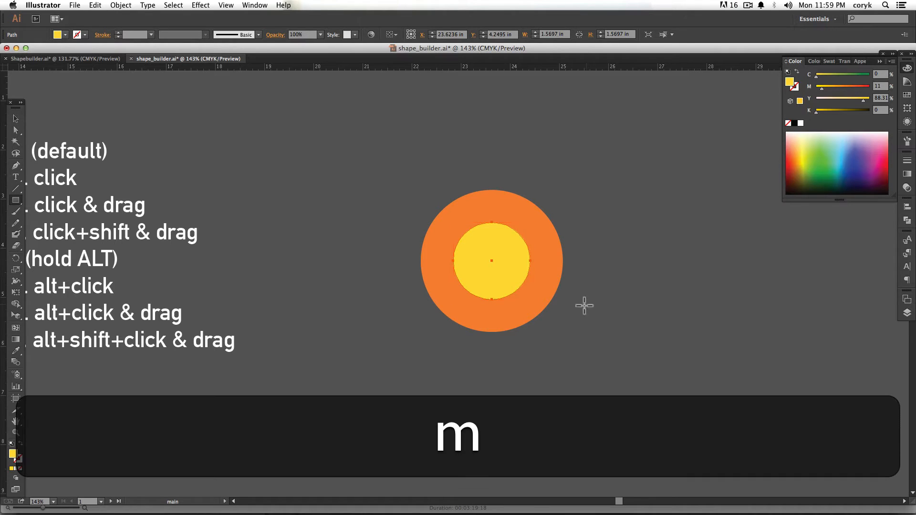
drag(612, 268, 613, 268)
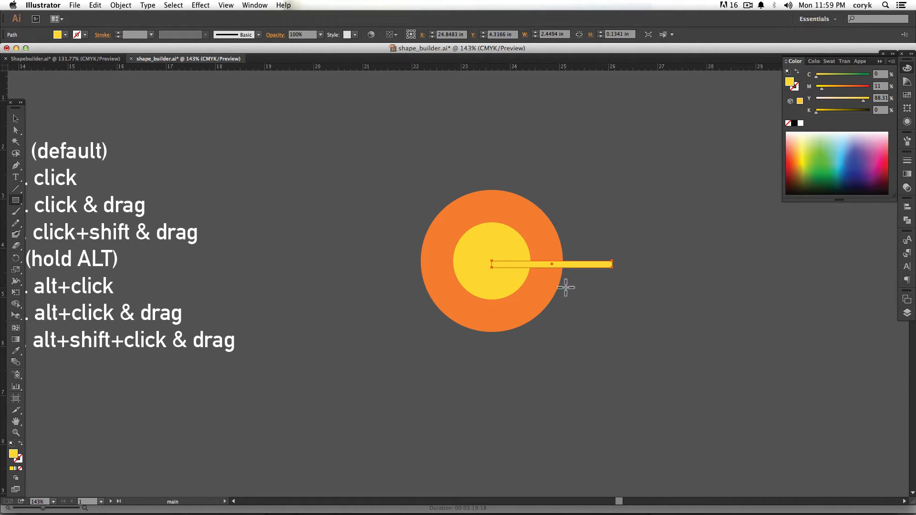
key(v)
drag(493, 263, 373, 264)
key(v)
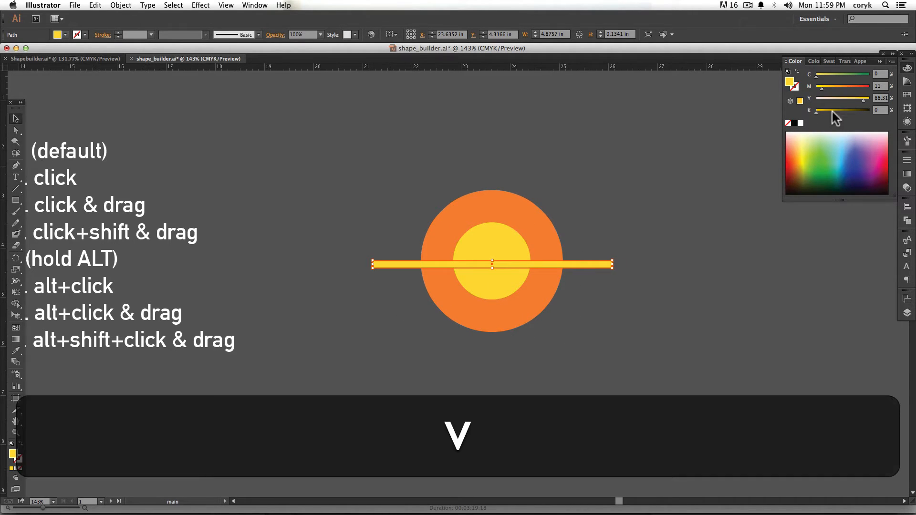
drag(842, 88, 869, 88)
Step: Align the black bar and both circles on their vertical centres
key(super+a)
click(907, 207)
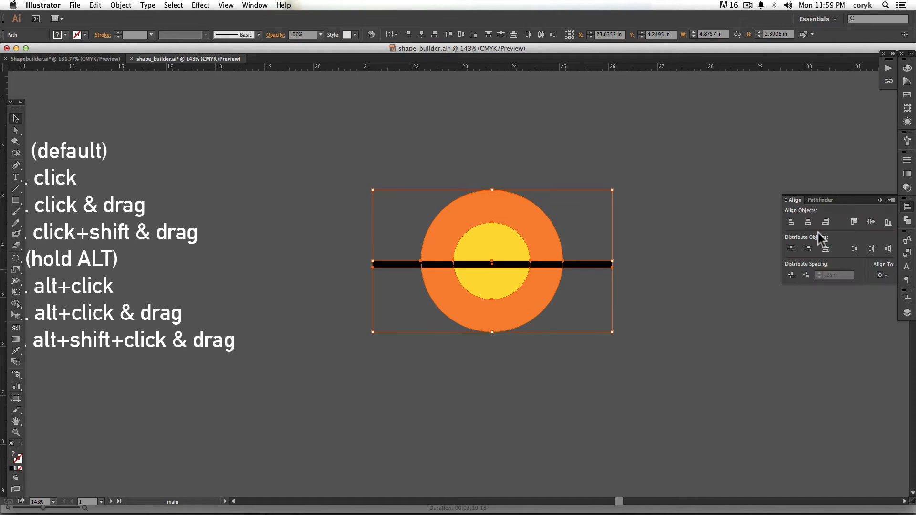
click(871, 222)
click(603, 270)
Step: Duplicate the black bar in place and rotate the copy 90° to form a crosshair
click(597, 262)
key(super+c)
key(super+f)
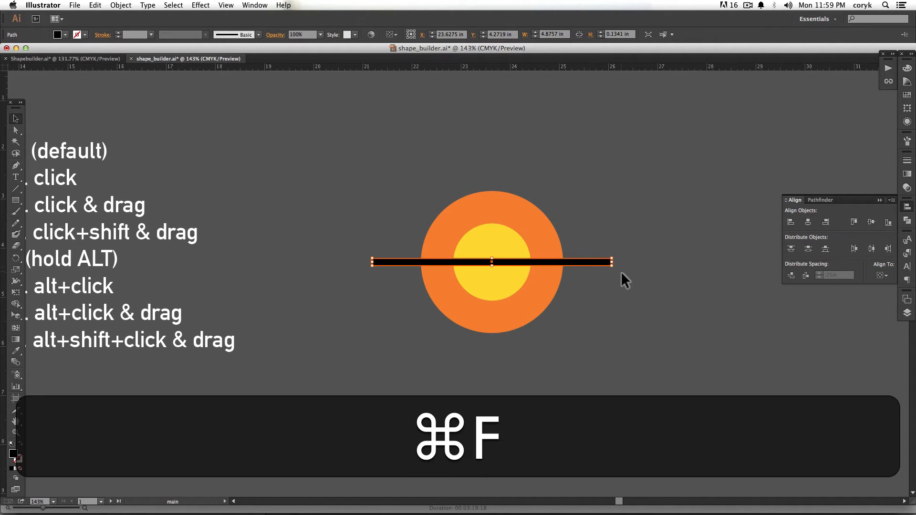
drag(615, 264, 516, 143)
key(shift)
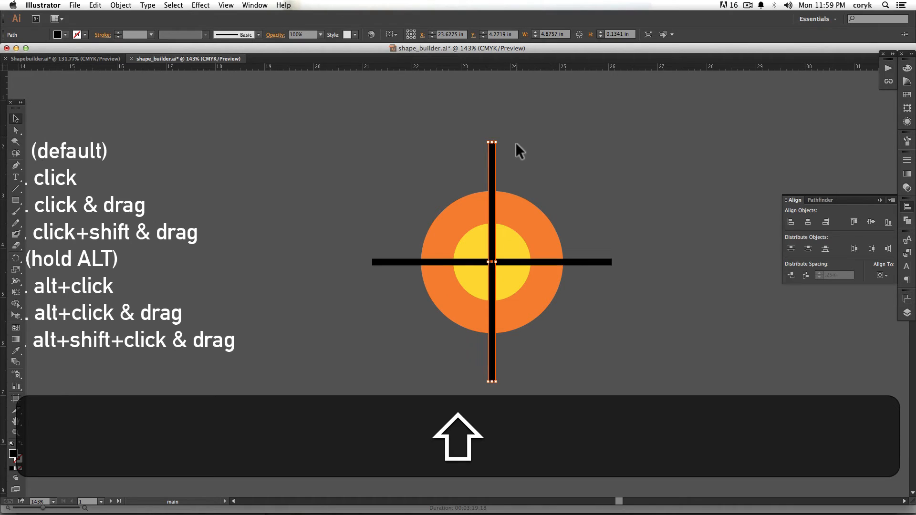
Step: Bring the yellow circle to the front and enlarge it proportionally from its centre to about 2.06 in wide
click(514, 274)
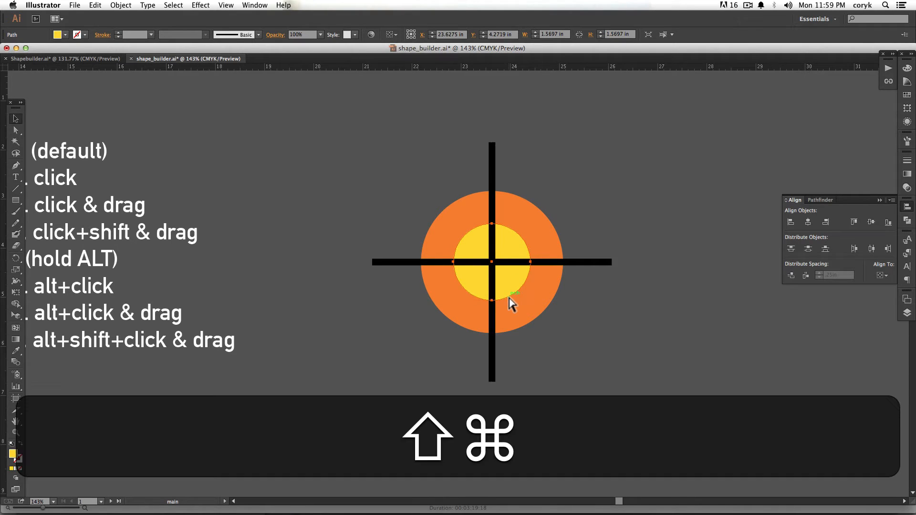
key(shift+super+bracketright)
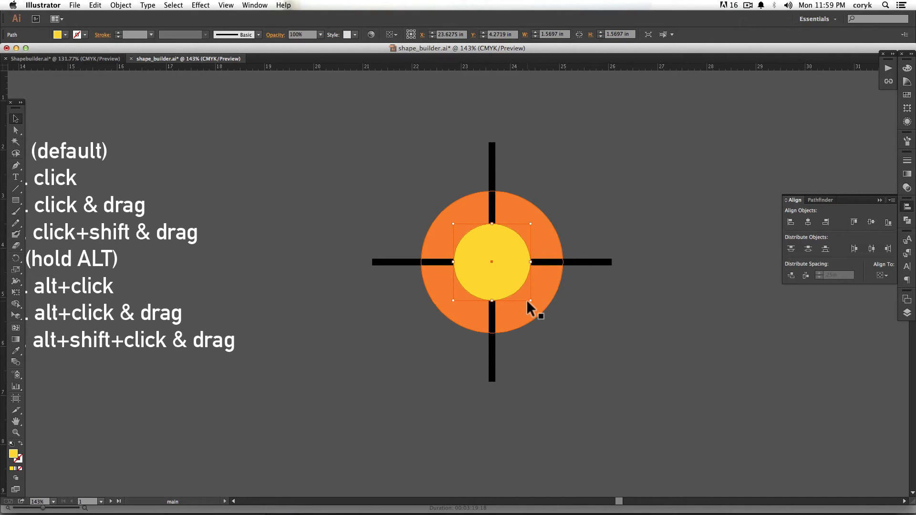
key(shift)
drag(530, 300, 544, 314)
key(alt)
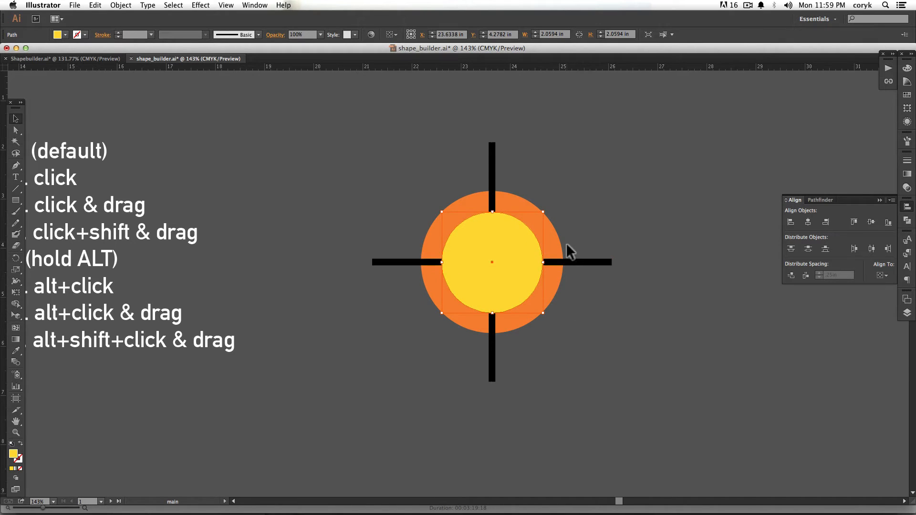
Step: Select both bars with the yellow circle and erase the circle and the bar portions within it using Shape Builder
shift+click(579, 263)
shift+click(489, 196)
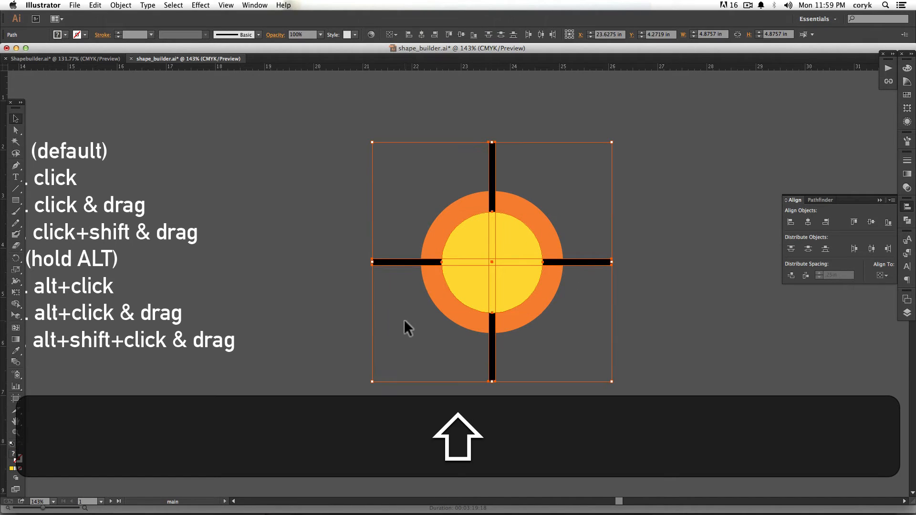
key(shift+m)
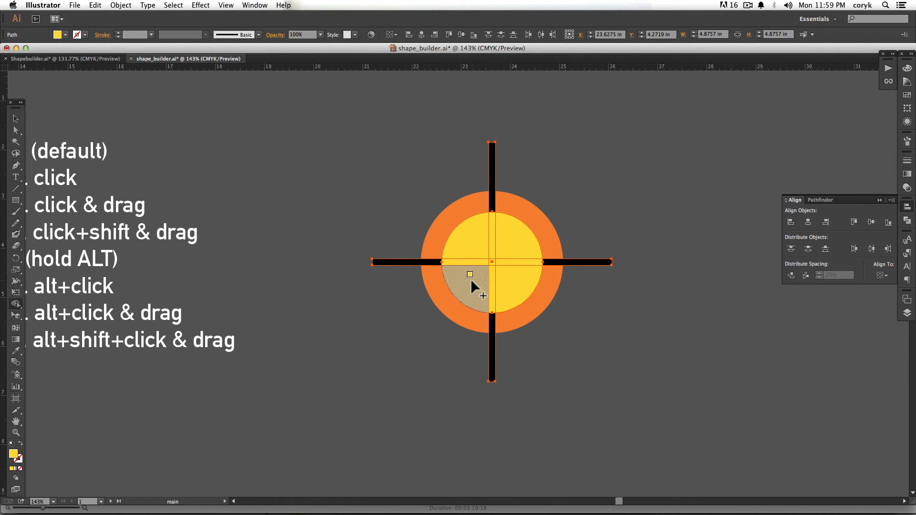
key(alt)
key(shift)
drag(472, 285, 530, 243)
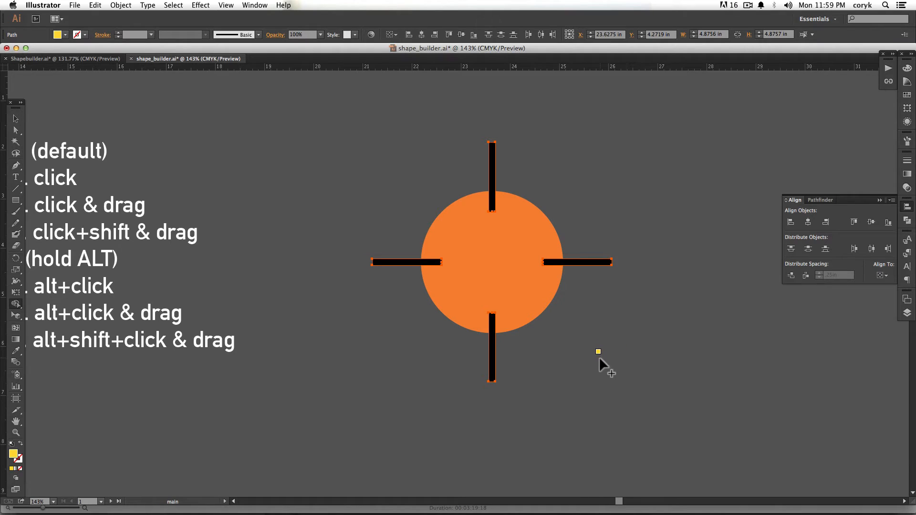
Step: Paste a copy of the orange circle behind it and enlarge the circle proportionally from its centre to about 4.1 in wide
key(v)
click(540, 329)
key(super+c)
key(super+b)
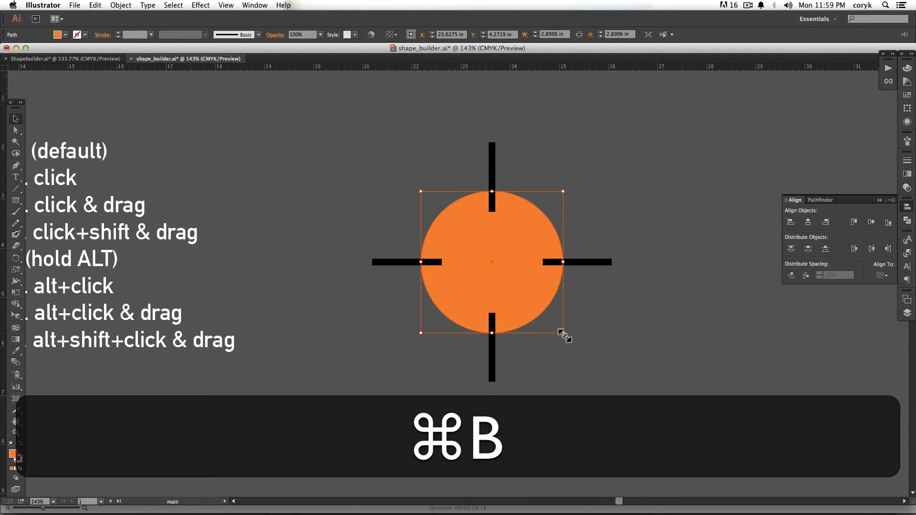
drag(564, 335, 593, 377)
Step: Select the large circle with all four bars, trim the bar ends outside it using Shape Builder, and delete the large circle
shift+click(605, 262)
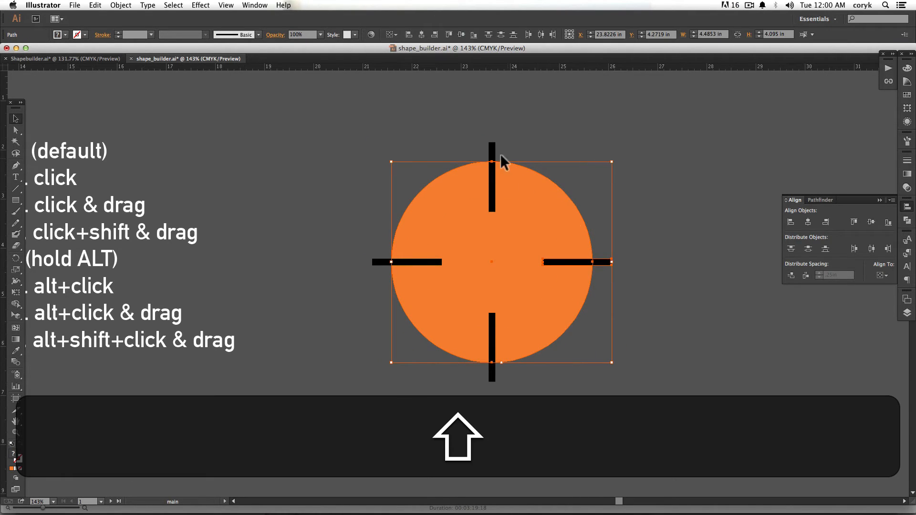
shift+click(492, 154)
shift+click(379, 262)
shift+click(492, 373)
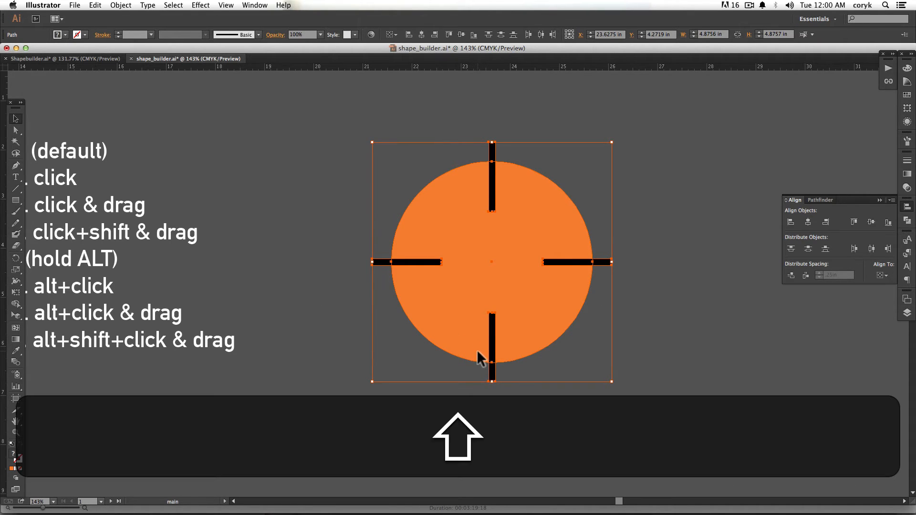
key(shift+m)
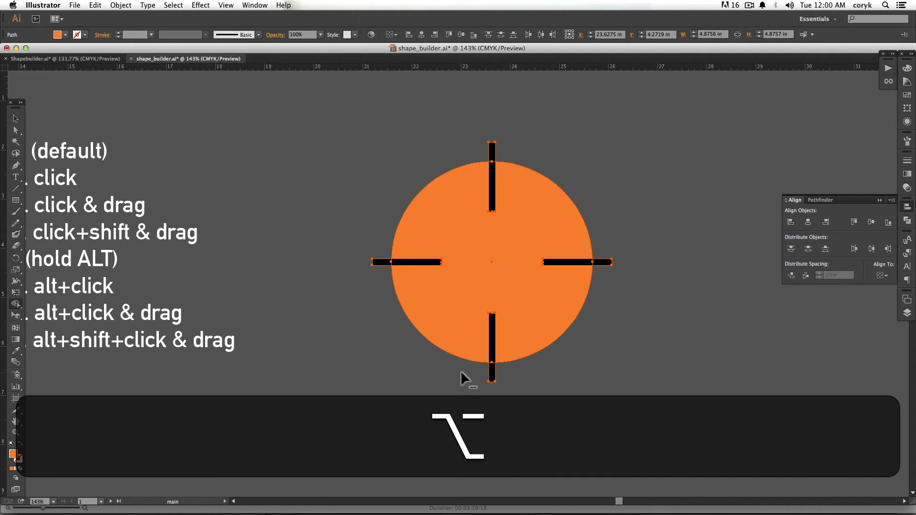
alt+click(492, 372)
alt+click(492, 152)
mouse_move(382, 262)
mouse_down()
mouse_move(368, 325)
mouse_move(372, 389)
mouse_up()
key(super+z)
key(BackSpace)
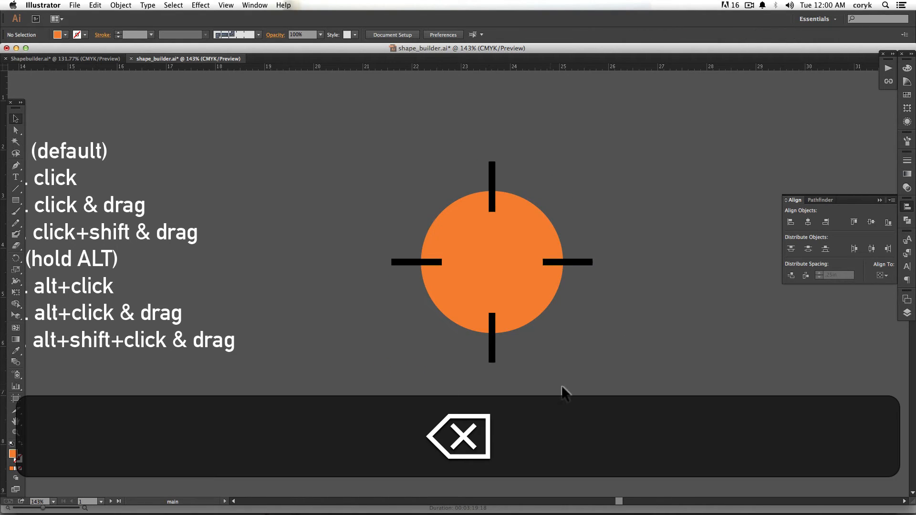
Step: Draw a wavy freehand Pencil line diagonally across the orange circle and swap its fill and stroke so only the orange stroke remains
click(539, 316)
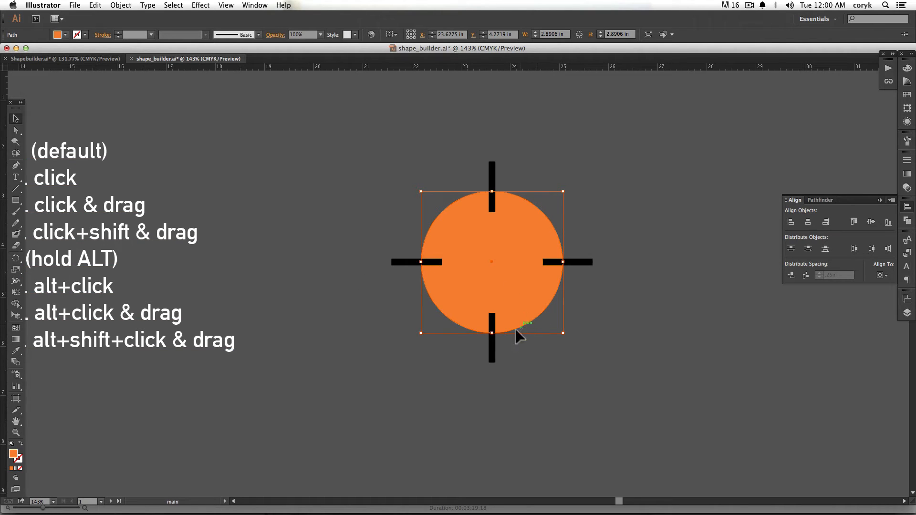
key(n)
mouse_move(489, 328)
mouse_down()
mouse_move(485, 312)
mouse_move(597, 172)
mouse_move(549, 218)
mouse_up()
key(v)
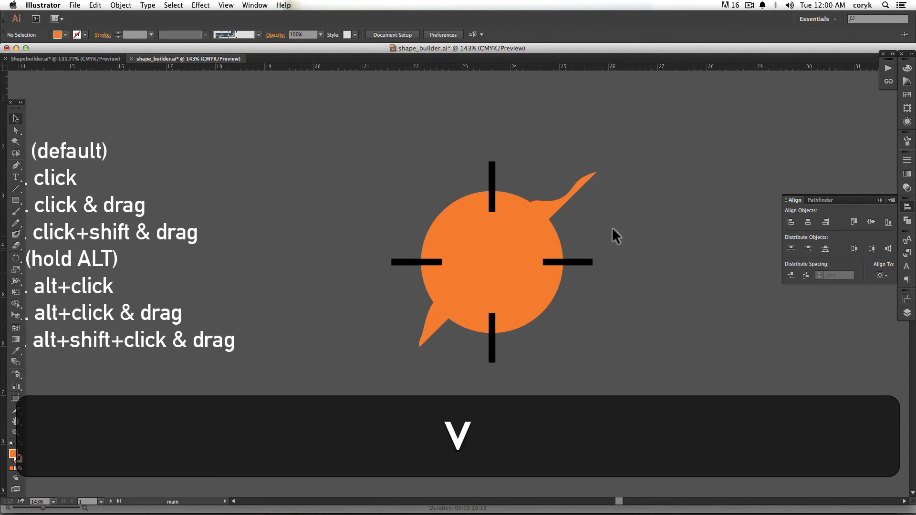
shift+click(568, 193)
key(shift+x)
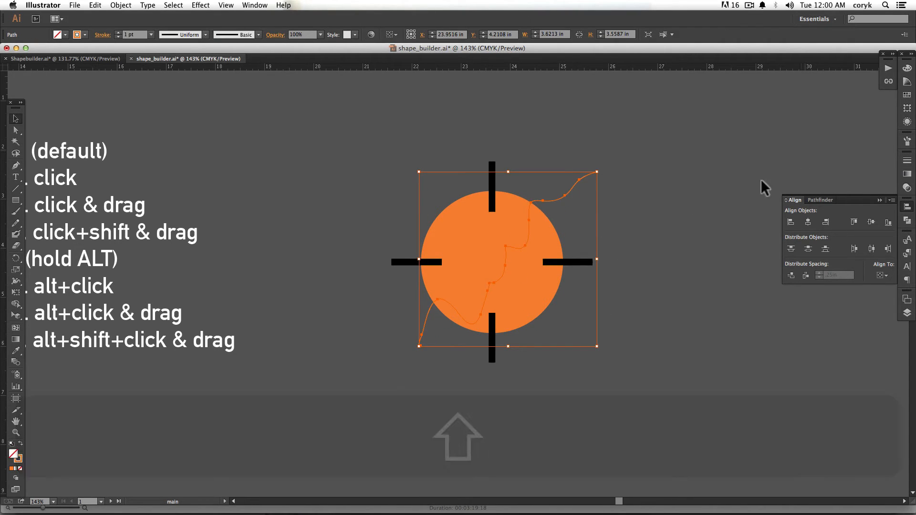
Step: Select the wavy line with the orange circle and try erasing the lower-right part of the circle using Shape Builder
key(v)
shift+click(544, 315)
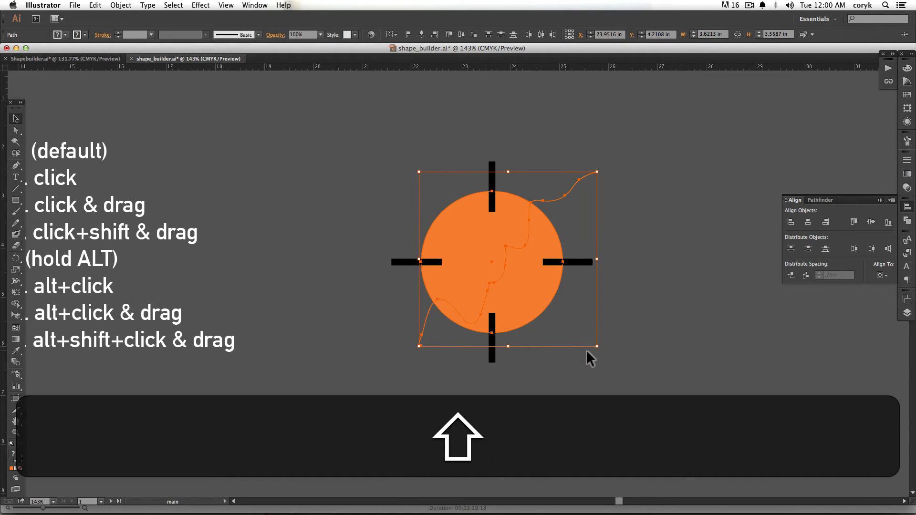
key(shift+m)
alt+click(530, 291)
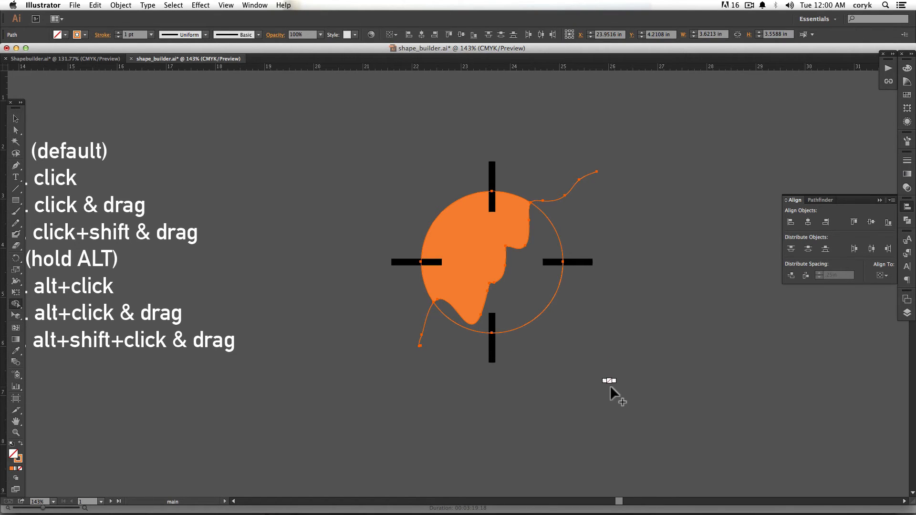
key(super+z)
alt+click(544, 310)
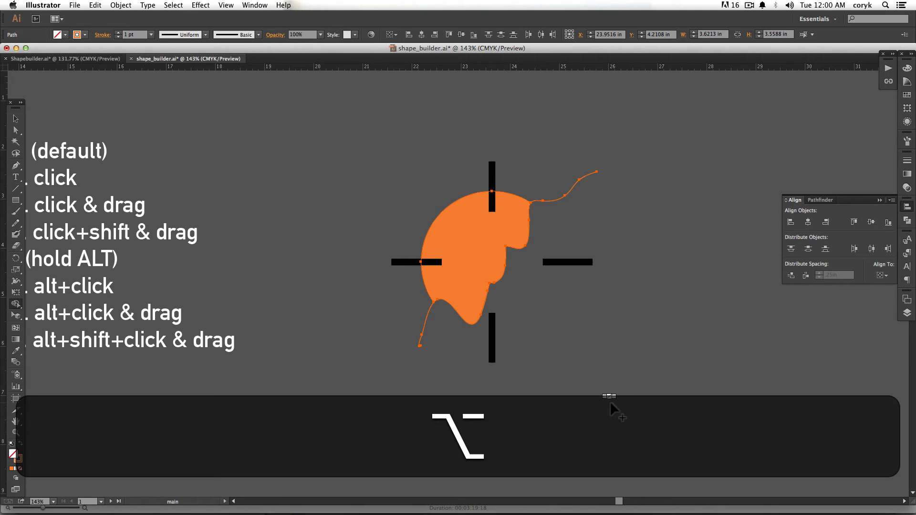
Step: Undo the Shape Builder erasures on the orange circle and wavy line
key(alt+super+z)
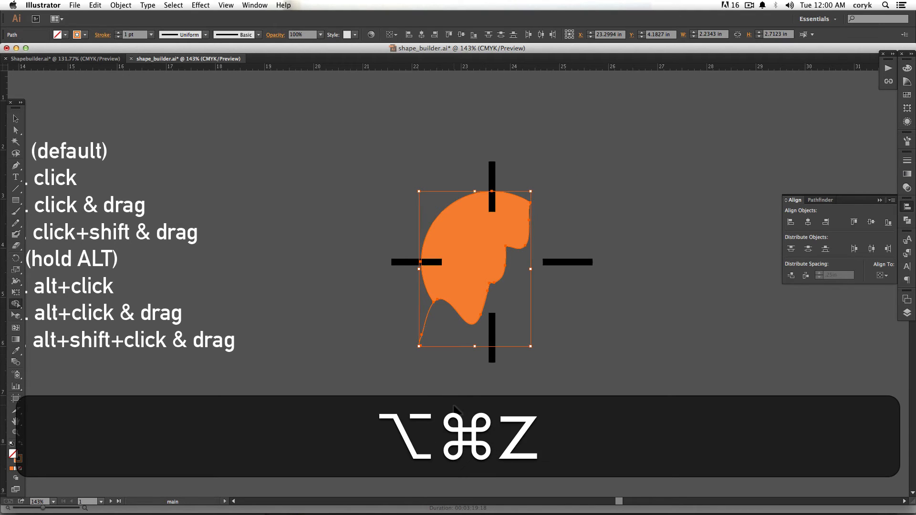
key(super+z)
key(super+z)
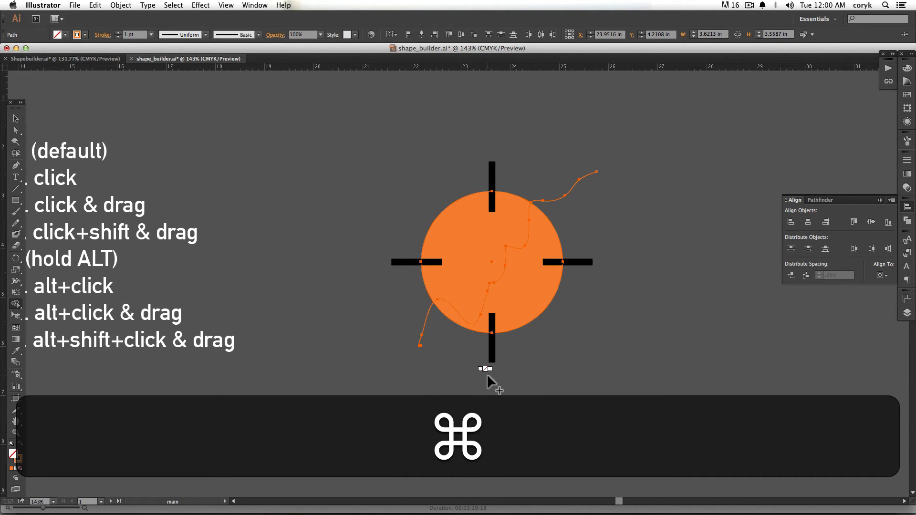
Step: Draw two unfilled ellipses overlapping the orange circle's upper edge, about 2.55 × 2.16 in on the right and 1.77 × 2.53 in on the left
key(l)
drag(507, 263, 634, 156)
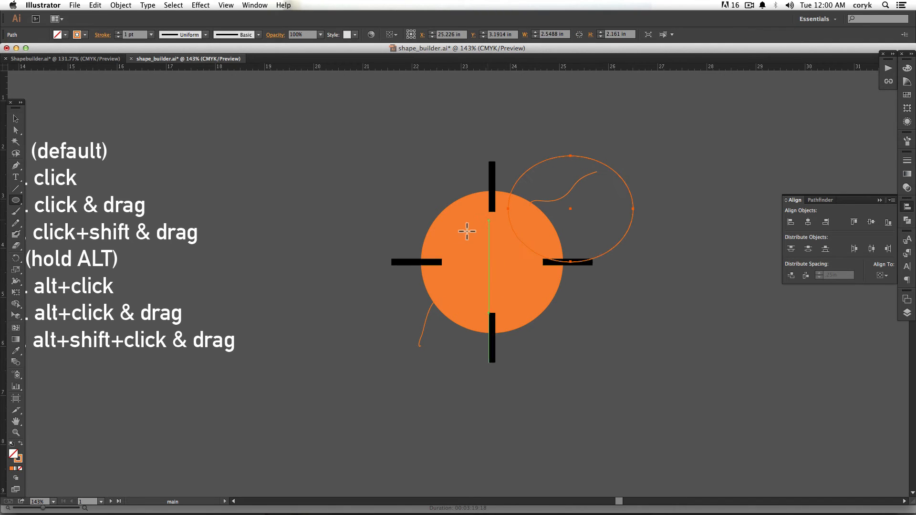
mouse_move(470, 256)
mouse_down()
mouse_move(364, 168)
mouse_move(384, 130)
mouse_up()
Step: Select all artwork for combining its overlapping regions with Shape Builder
key(super+a)
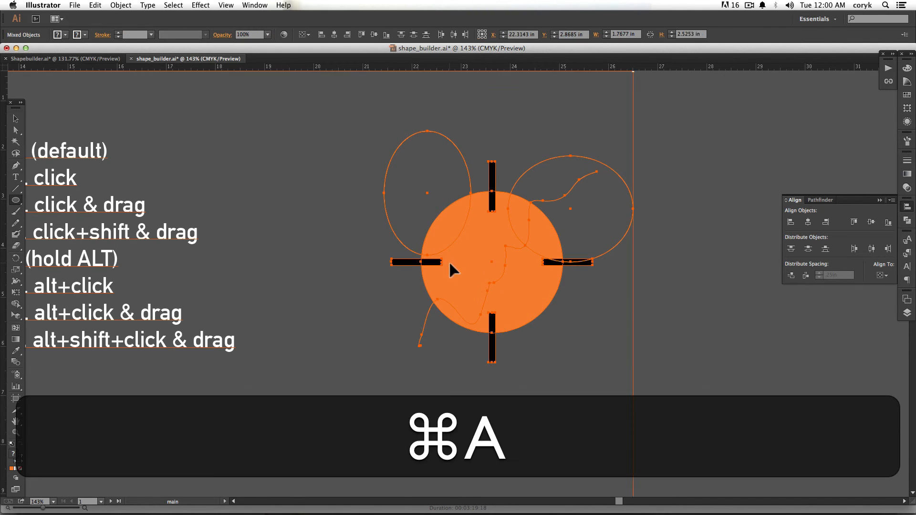
key(shift+m)
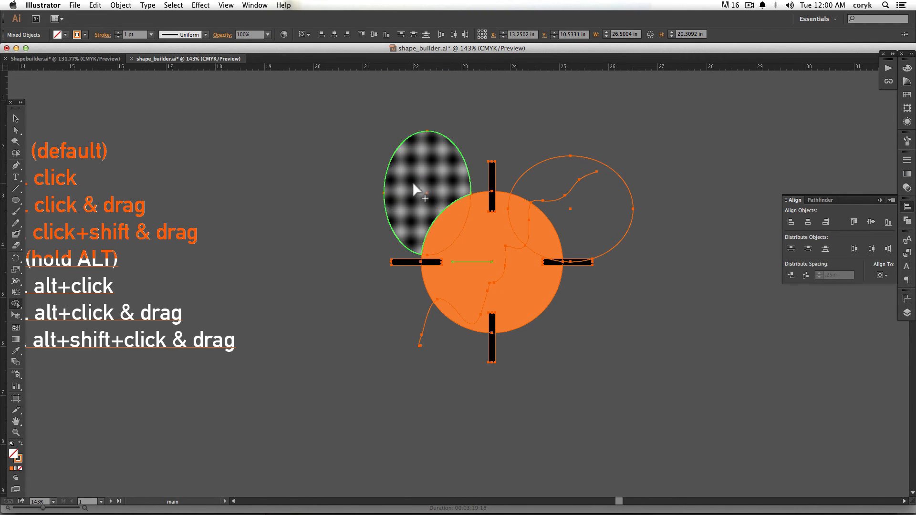